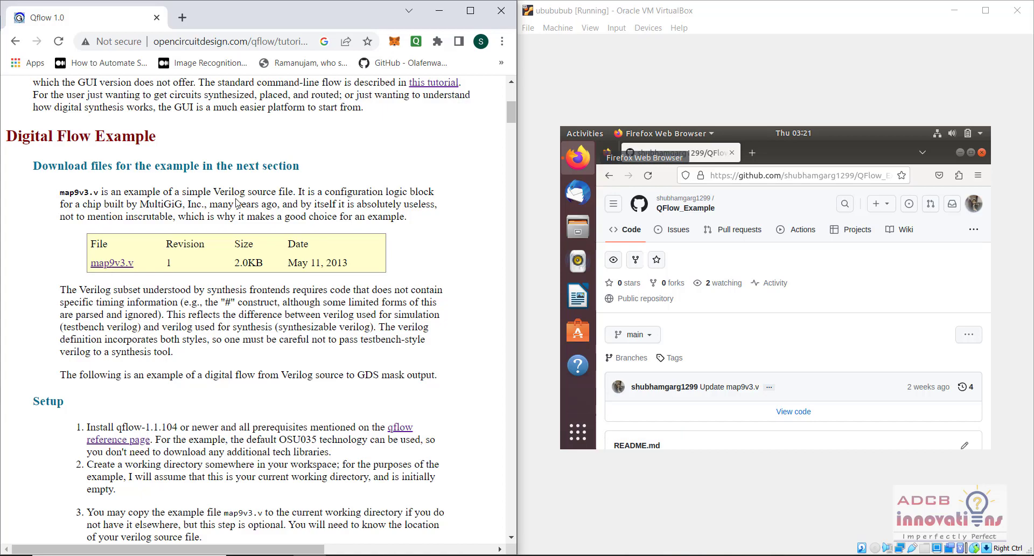
mouse_move(508, 114)
left_mouse_down()
mouse_move(505, 489)
mouse_move(505, 95)
left_mouse_up()
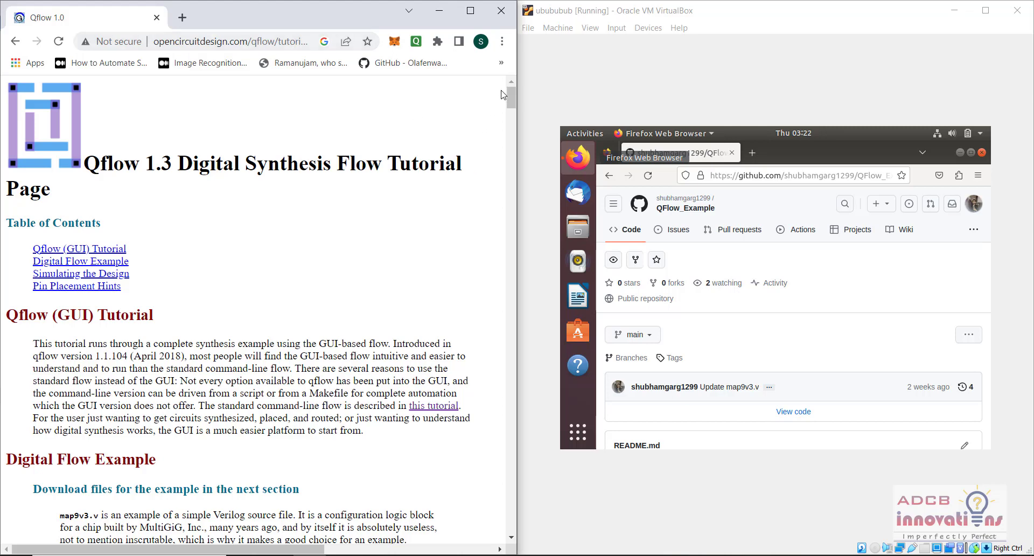
mouse_move(509, 93)
left_mouse_down()
mouse_move(509, 122)
mouse_move(509, 85)
left_mouse_up()
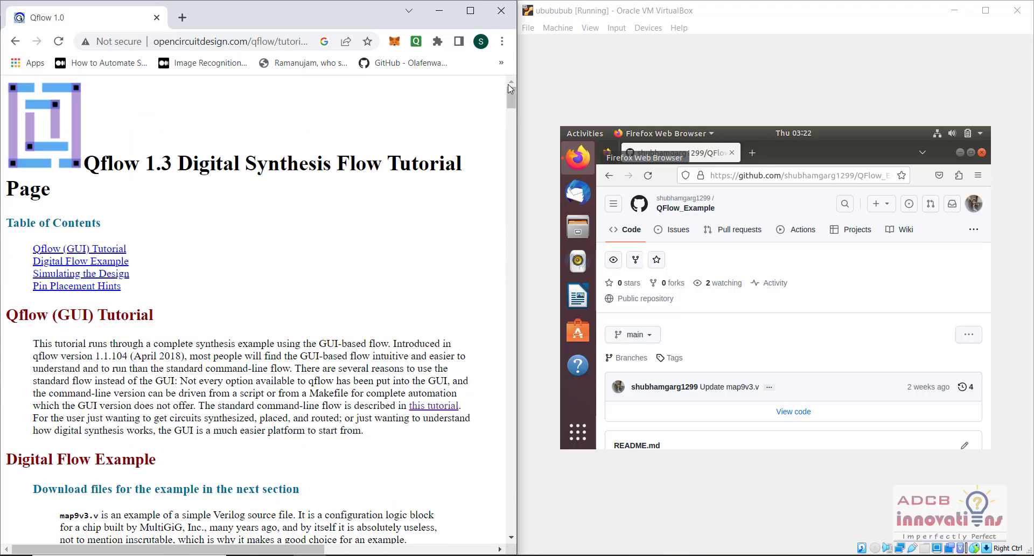
left_click(850, 147)
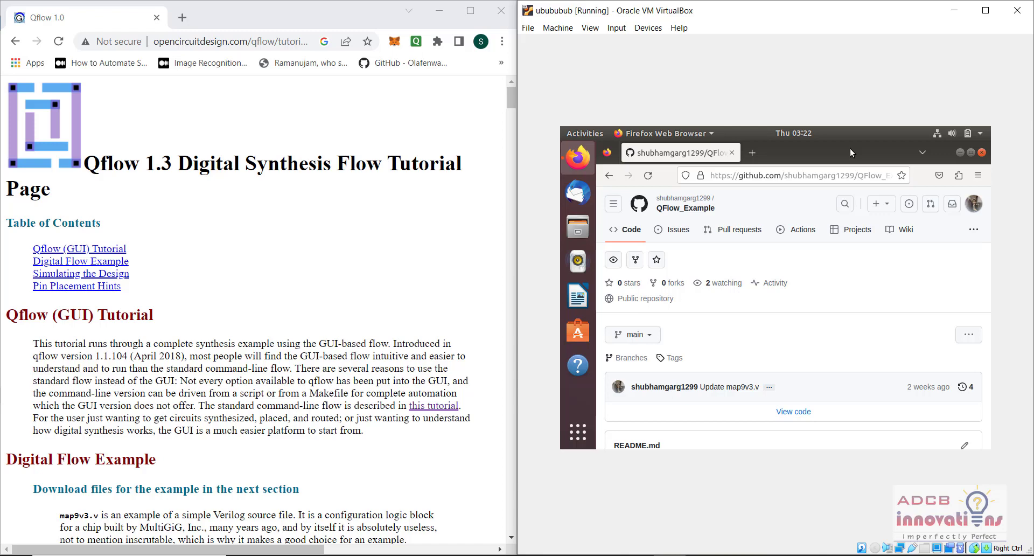
left_click(384, 225)
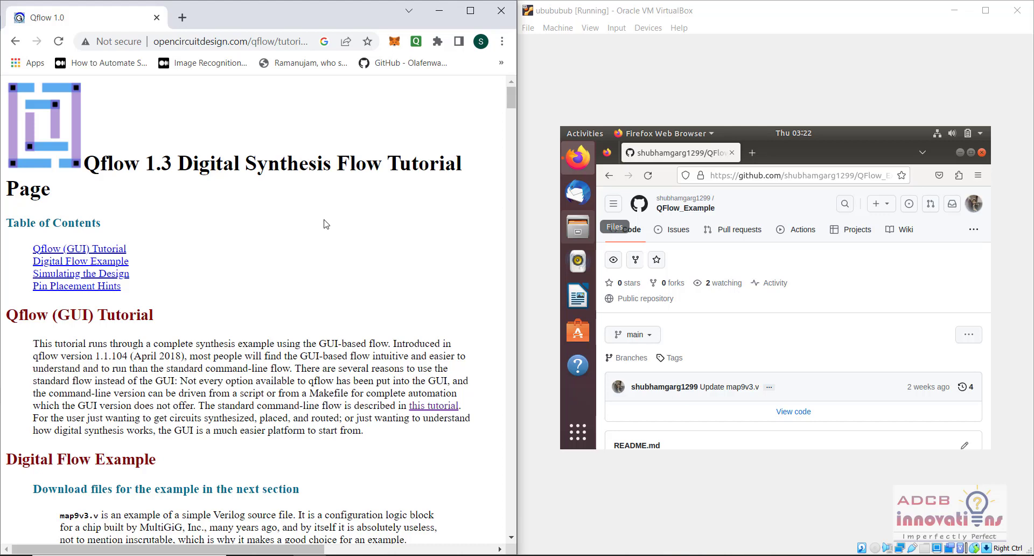
key("alt+Tab")
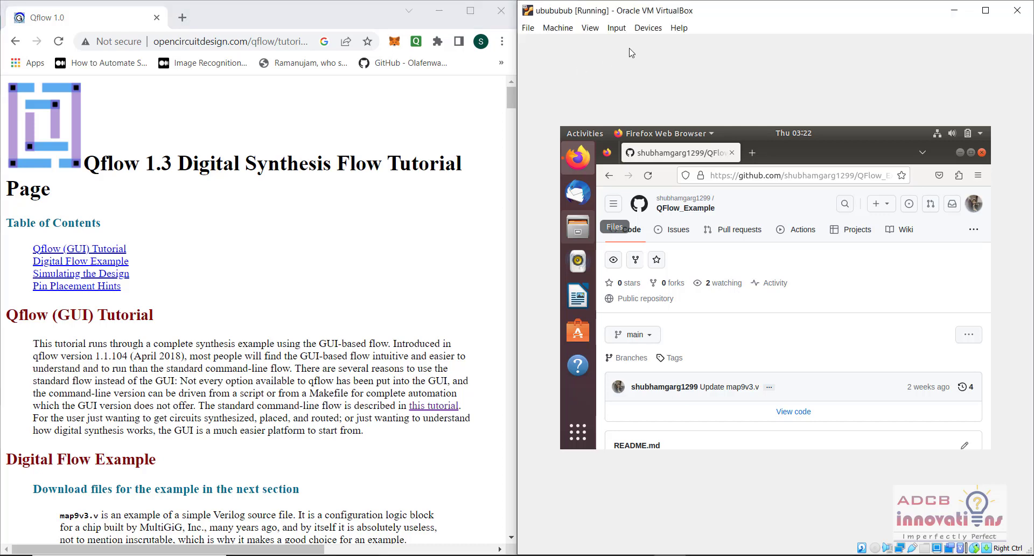
left_click(360, 214)
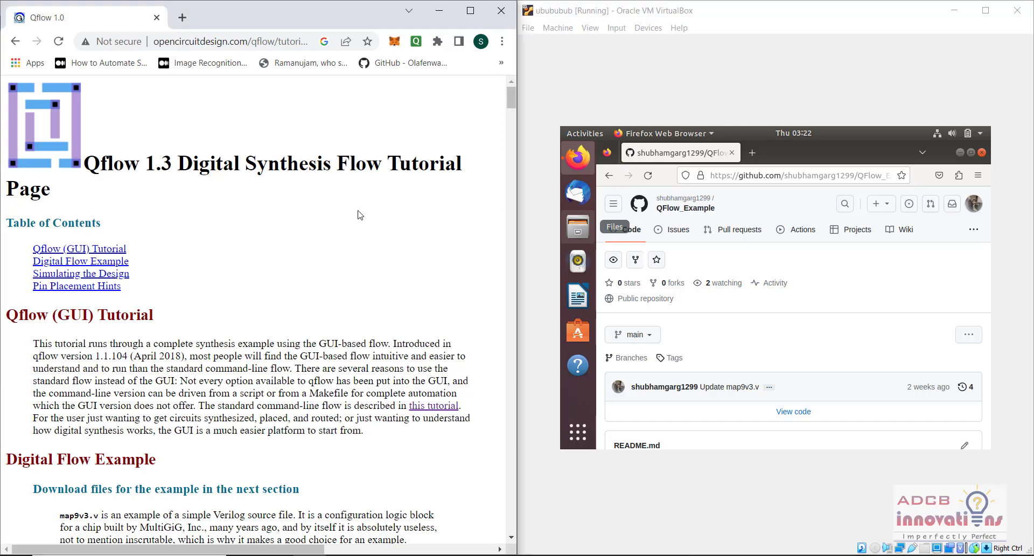
left_click(769, 339)
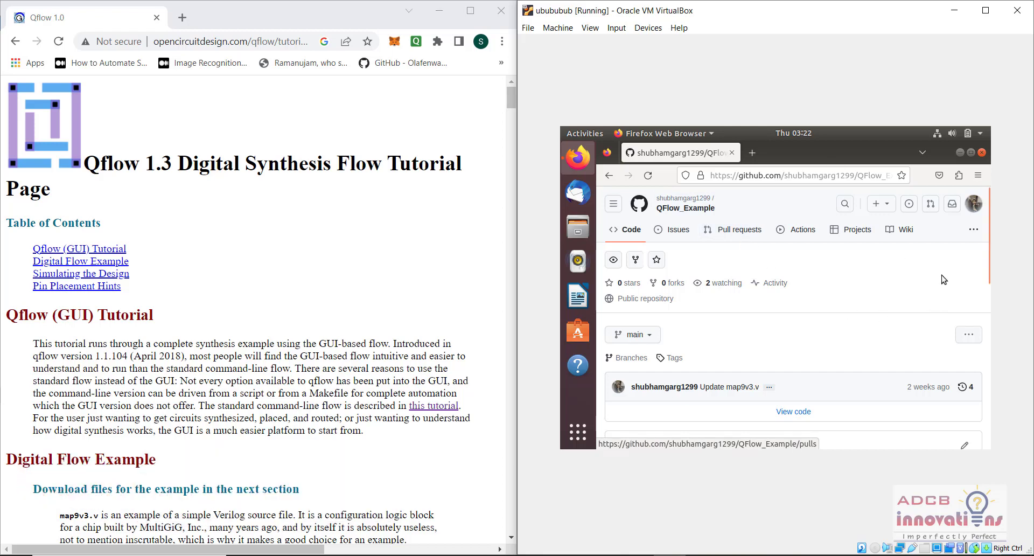
mouse_move(987, 260)
left_mouse_down()
mouse_move(985, 324)
mouse_move(988, 276)
left_mouse_up()
left_click(972, 298)
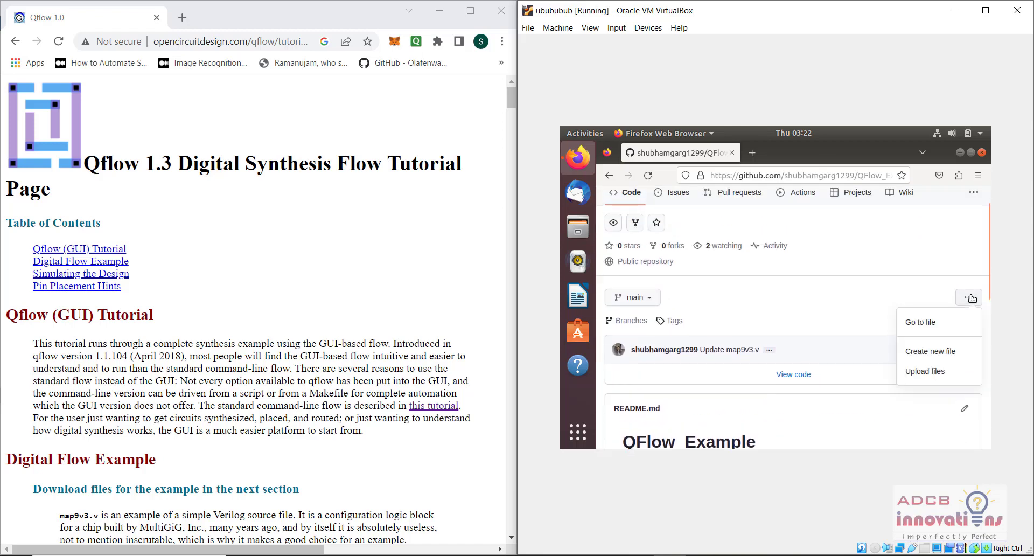
left_click(796, 315)
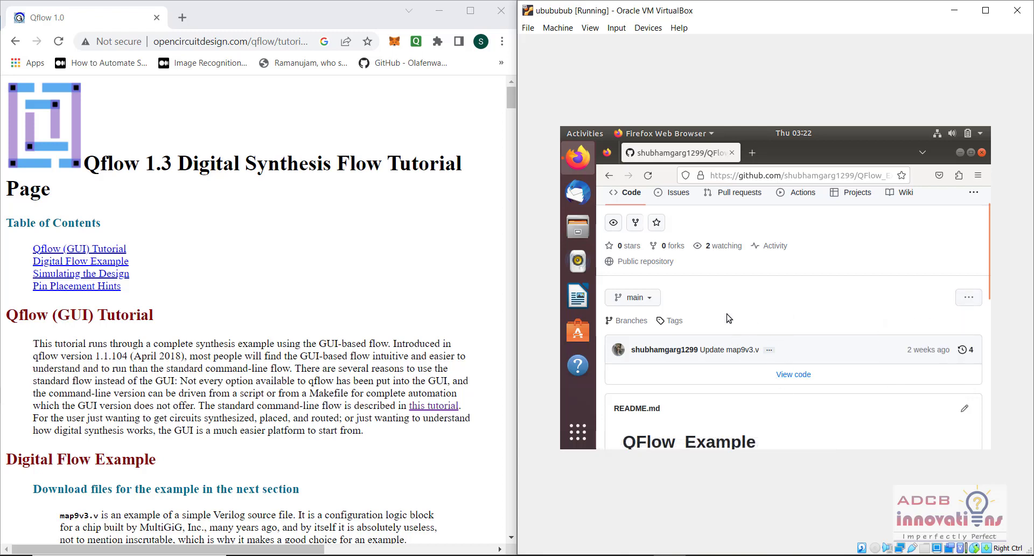
scroll(729, 318, "up", 1)
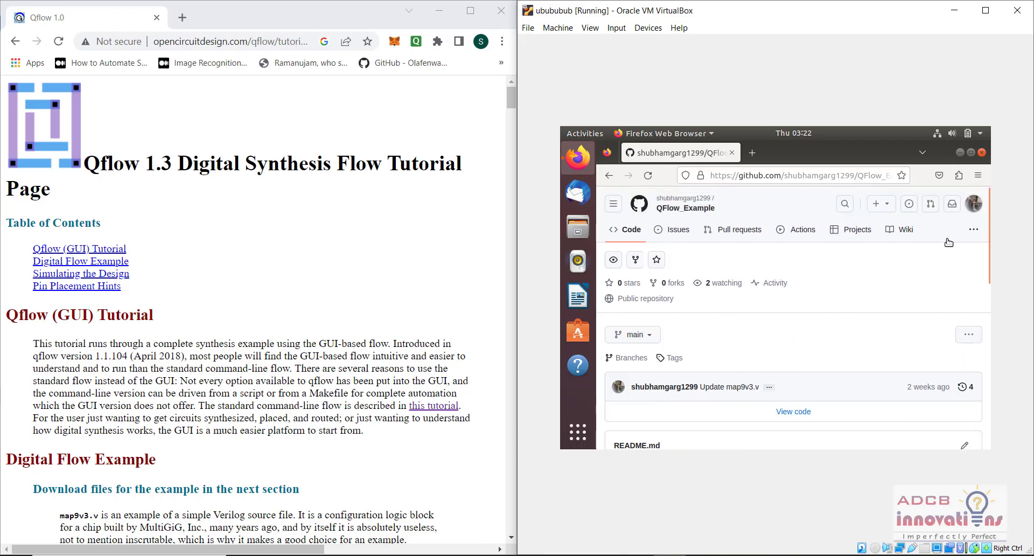
left_click(973, 232)
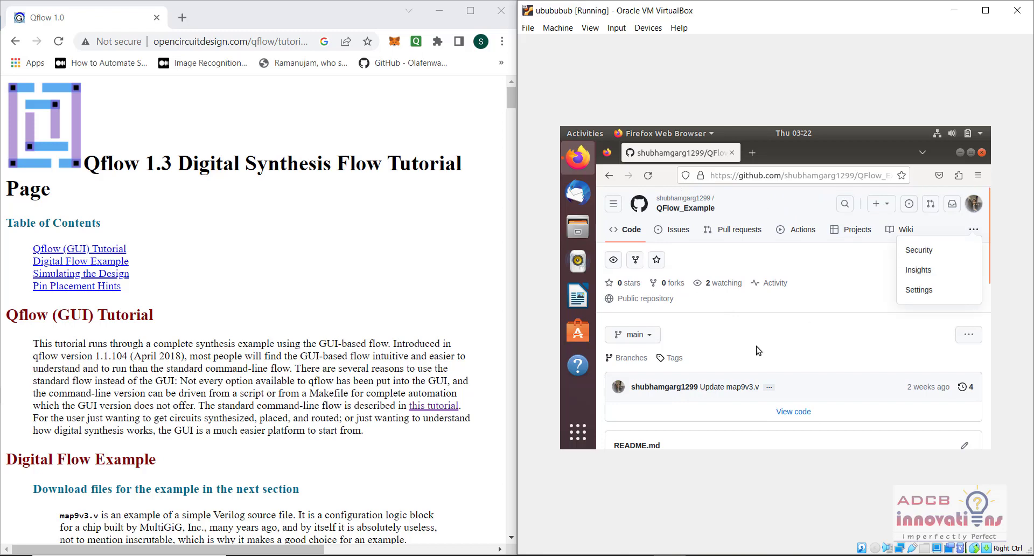
Step: Find the Terminal among the Ubuntu virtual machine's applications and open it
left_click(579, 432)
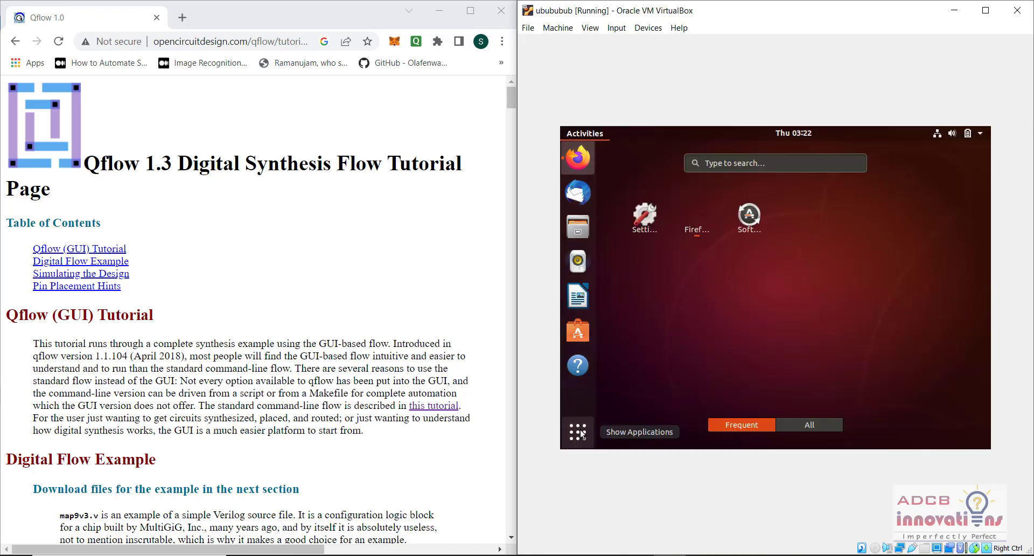
left_click(730, 161)
type("te")
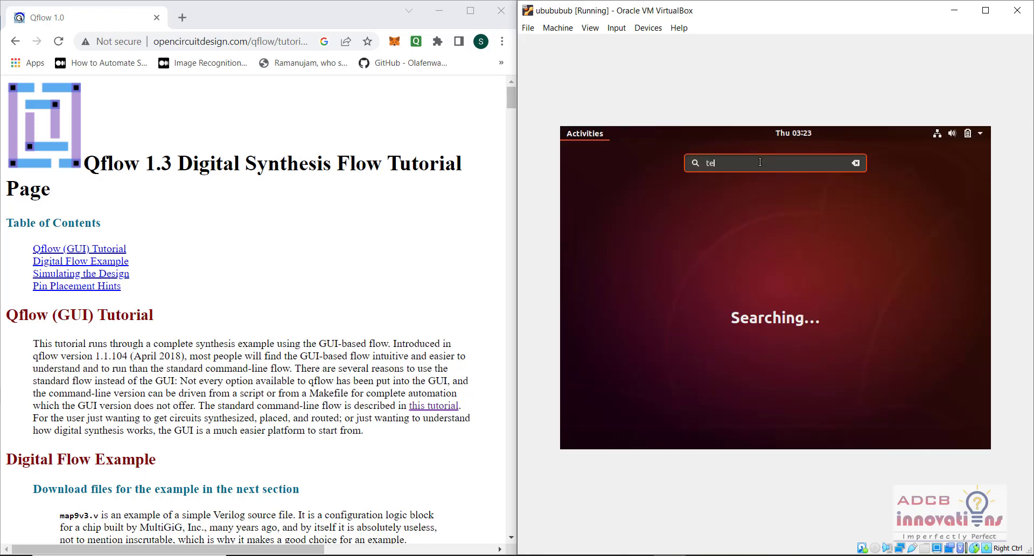
type("rmin")
key("Return")
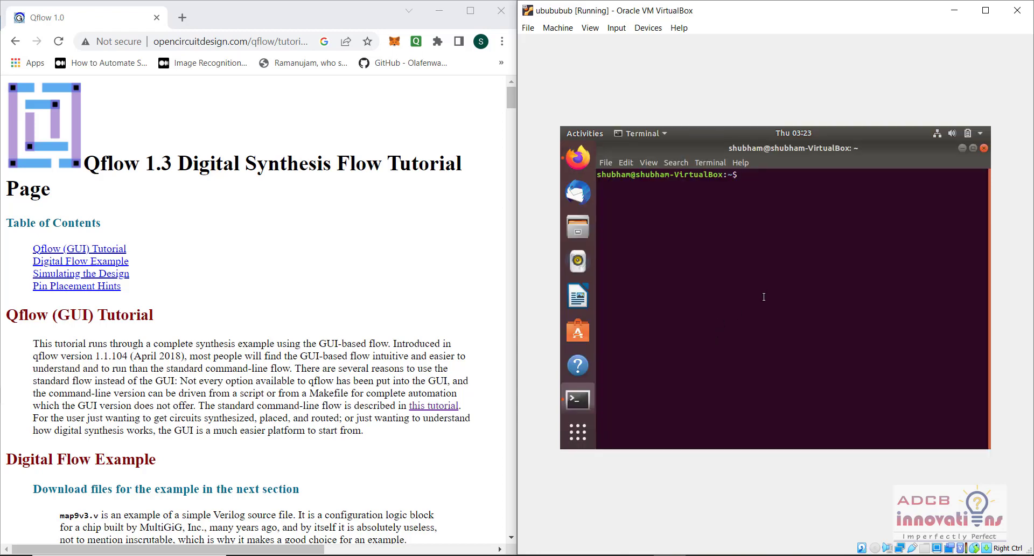
Step: Create a working directory named qflow_tut in the home folder and change into it
type("mkdir qflow_tut")
key("Return")
type("cd qflo")
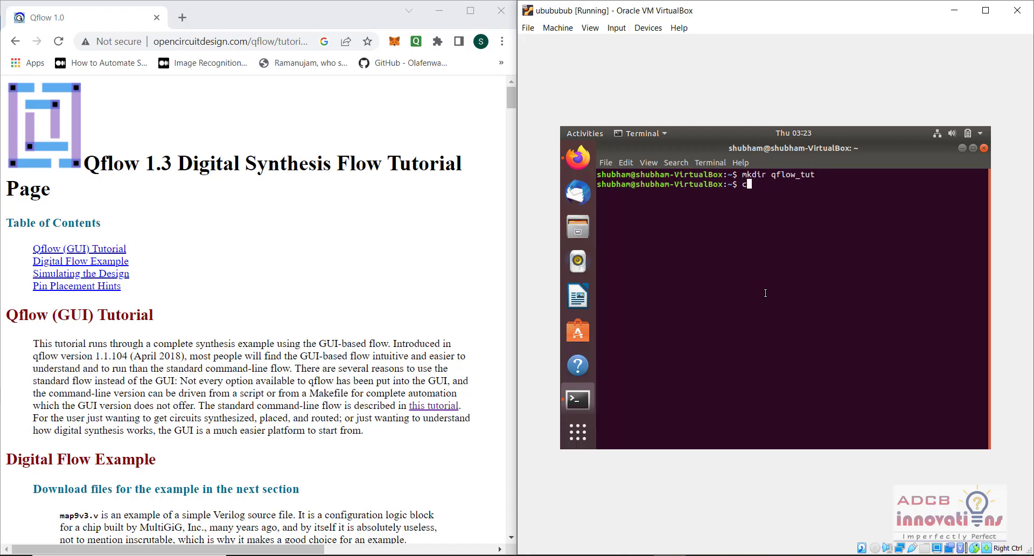
type("w")
key("Tab")
key("Return")
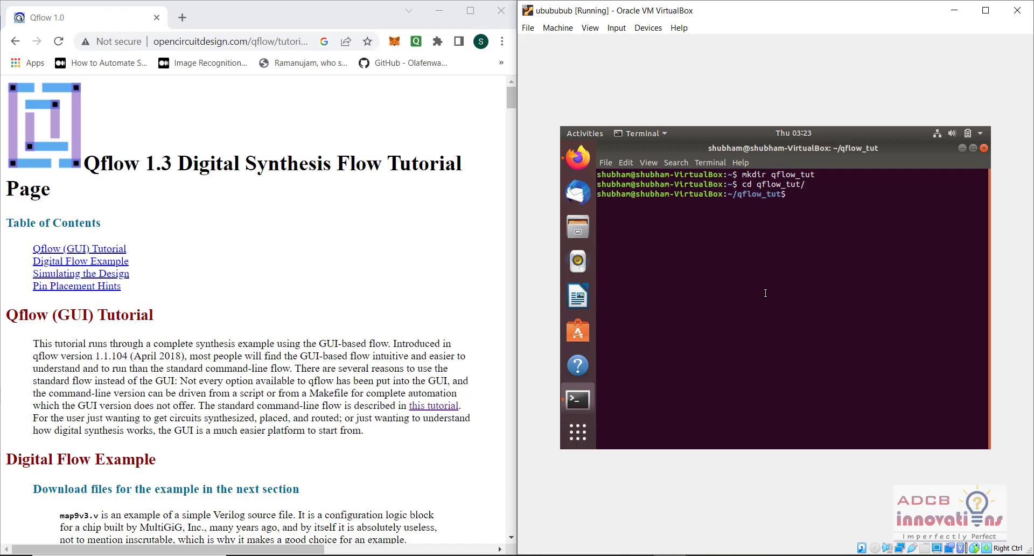
Step: Begin a git clone command in the terminal, and copy the QFlow_Example repository's URL from its GitHub page in Firefox
type("git clone")
left_click(962, 148)
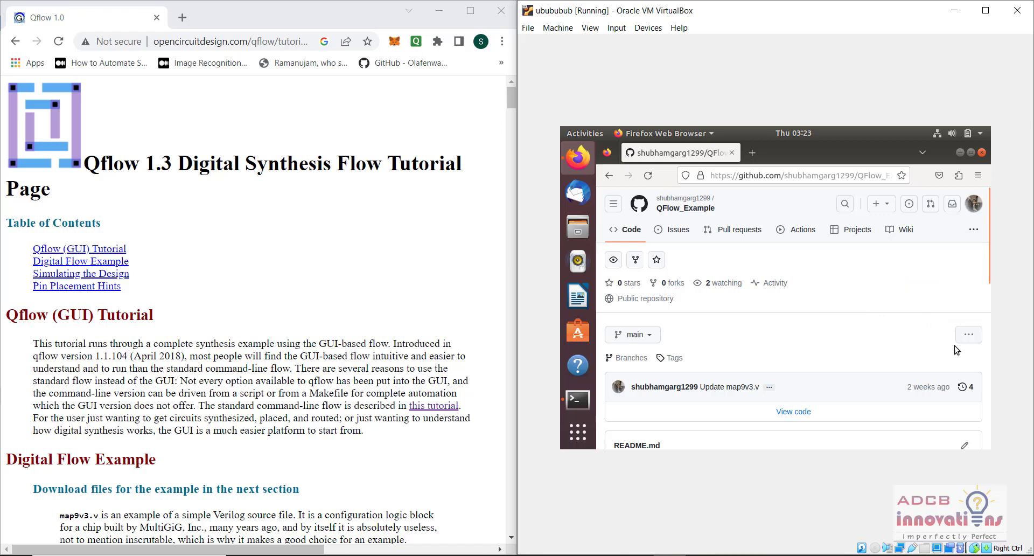
mouse_move(988, 257)
left_mouse_down()
mouse_move(988, 268)
mouse_move(985, 260)
left_mouse_up()
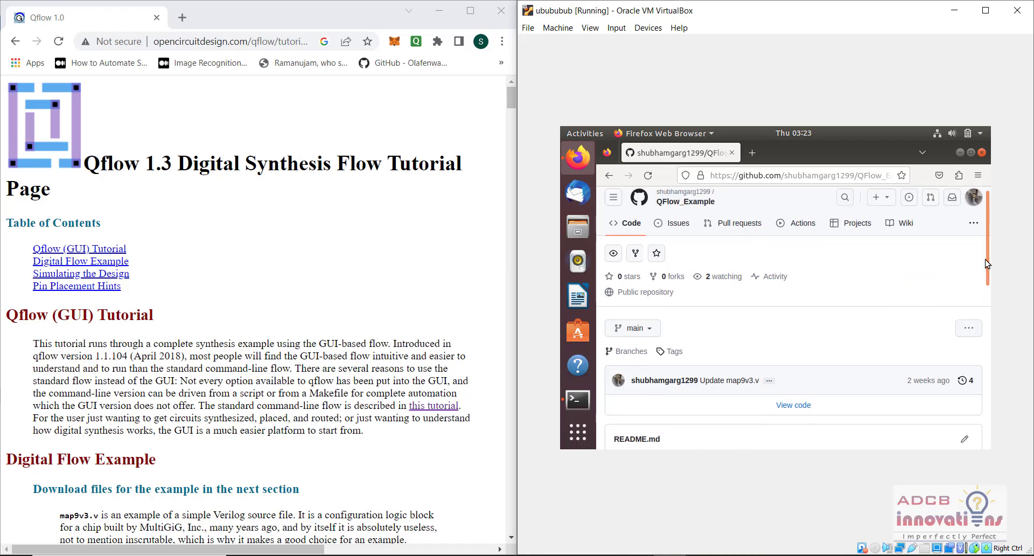
left_click(612, 198)
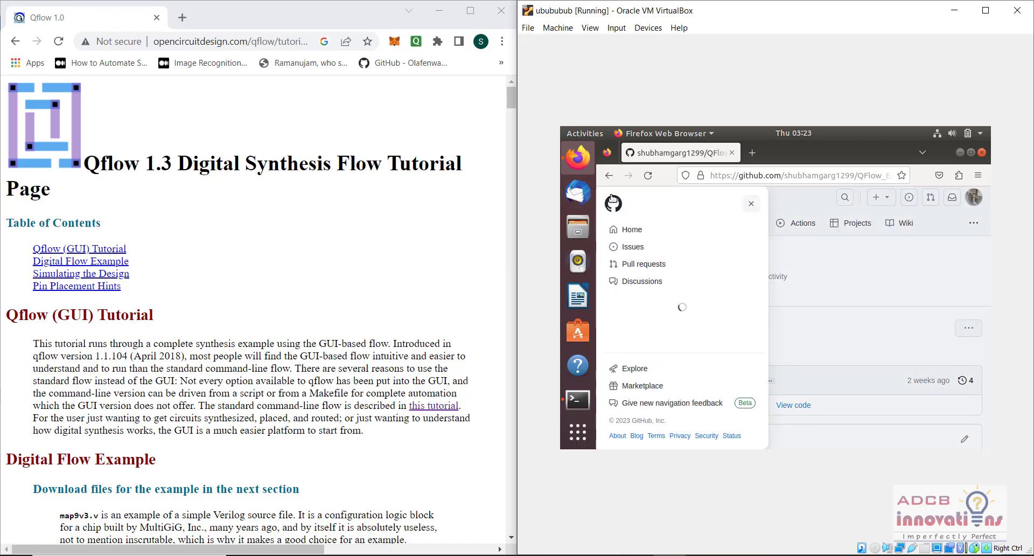
left_click(751, 204)
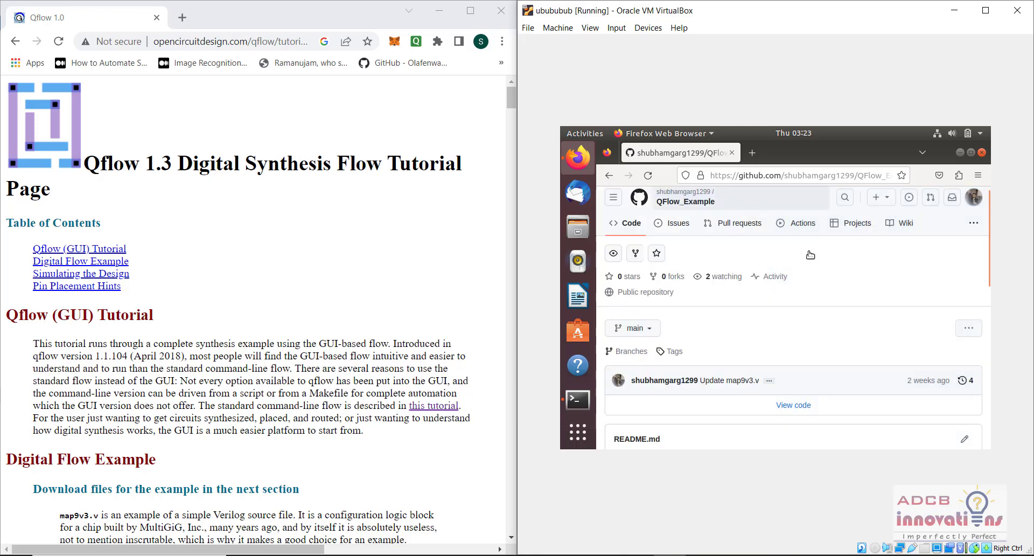
double_click(834, 174)
left_click(834, 174)
triple_click(834, 174)
key("ctrl+c")
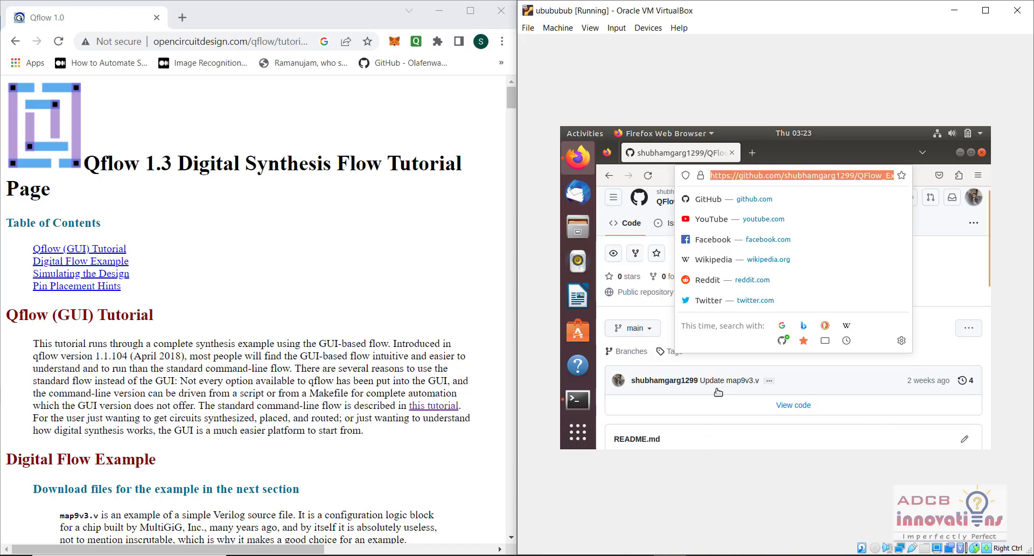
Step: Complete the git clone command in the terminal with the copied QFlow_Example repository URL and run it
left_click(575, 402)
right_click(836, 237)
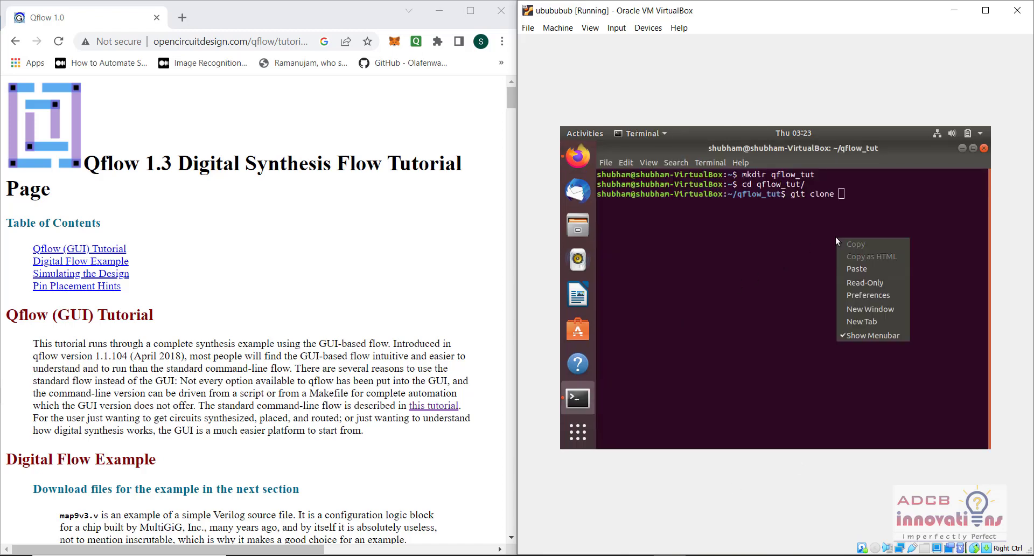
left_click(856, 269)
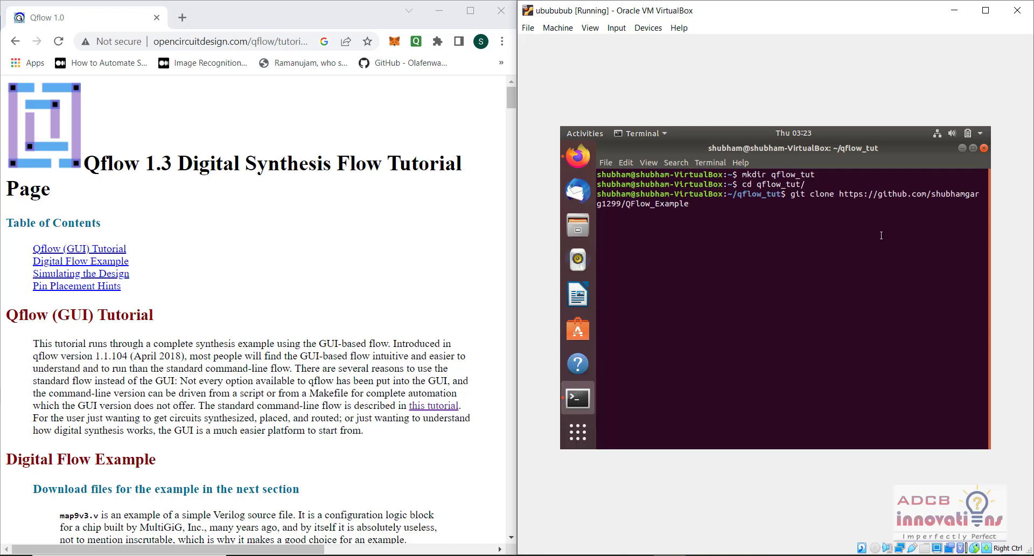
key("Return")
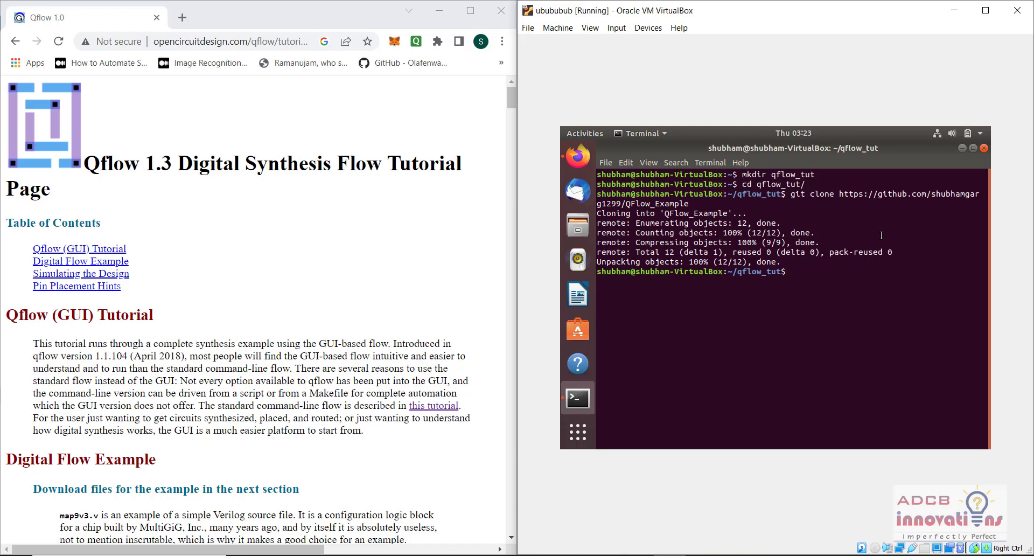
Step: Change into the cloned QFlow_Example directory and list its files
type("cd QFlow")
key("Tab")
key("Return")
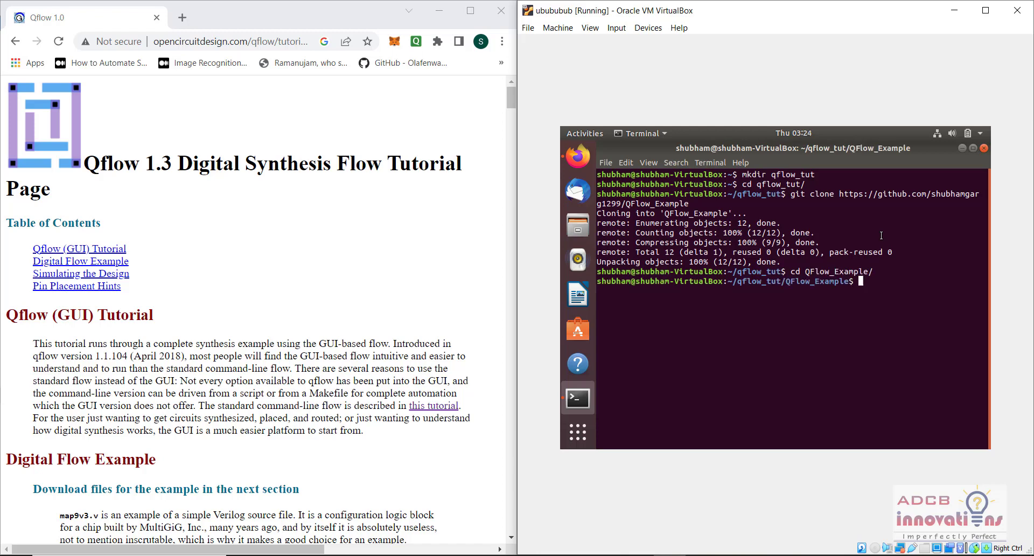
type("ls")
key("Return")
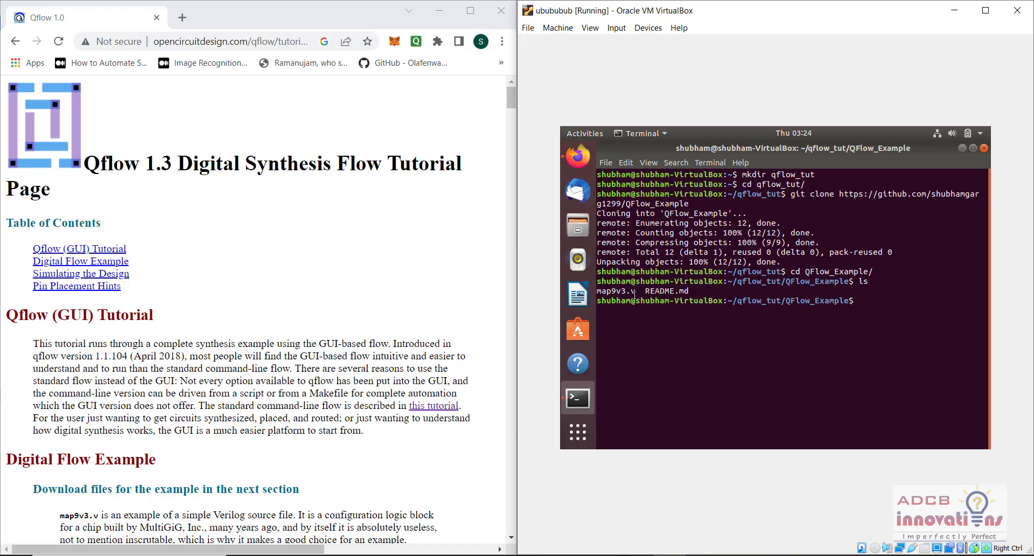
Step: Consult the tutorial's section on the GUI window, and launch the Qflow Manager from the project directory with "qflow gui"
left_click(312, 219)
left_click_drag(511, 100, 509, 115)
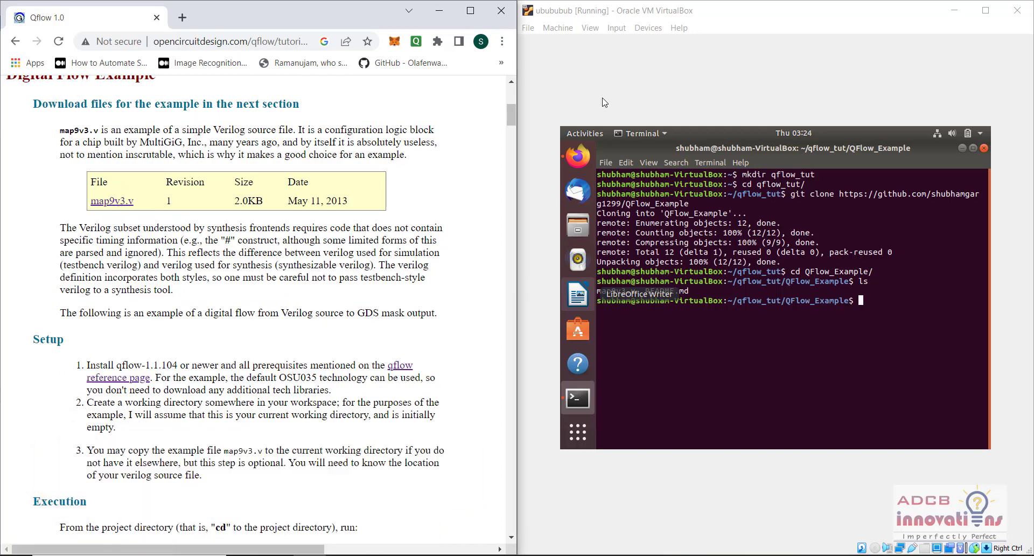
left_click_drag(510, 116, 511, 144)
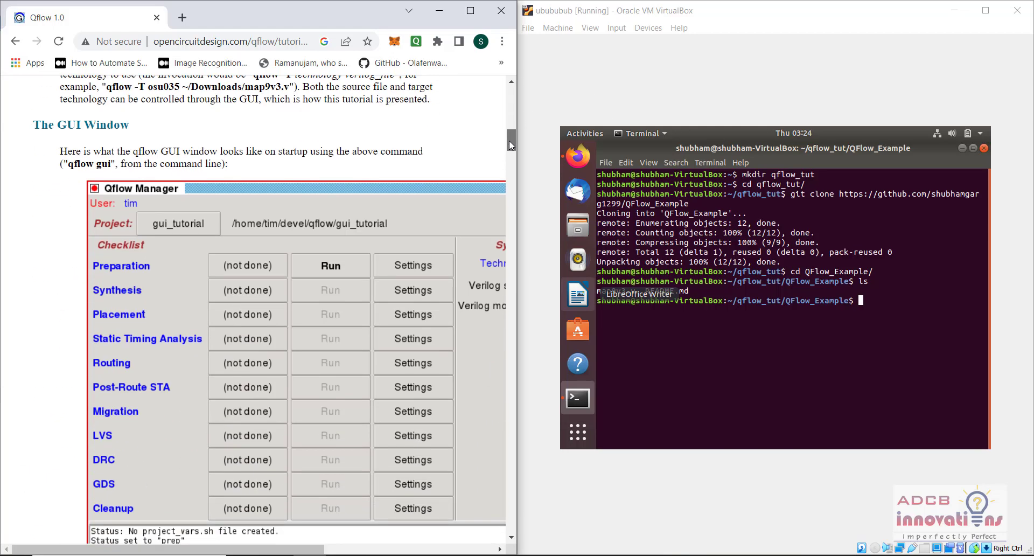
left_click(739, 319)
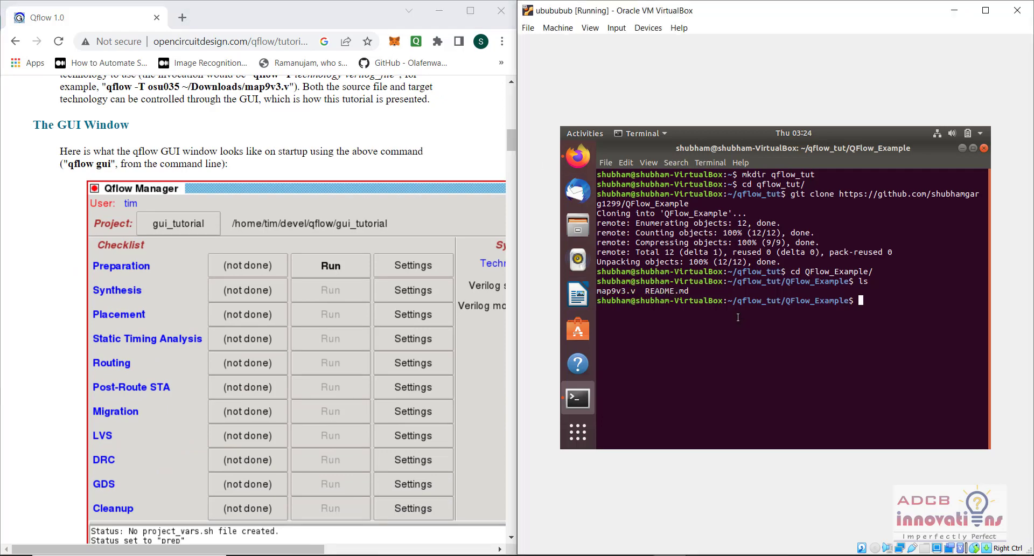
type("qflow gui")
key("Return")
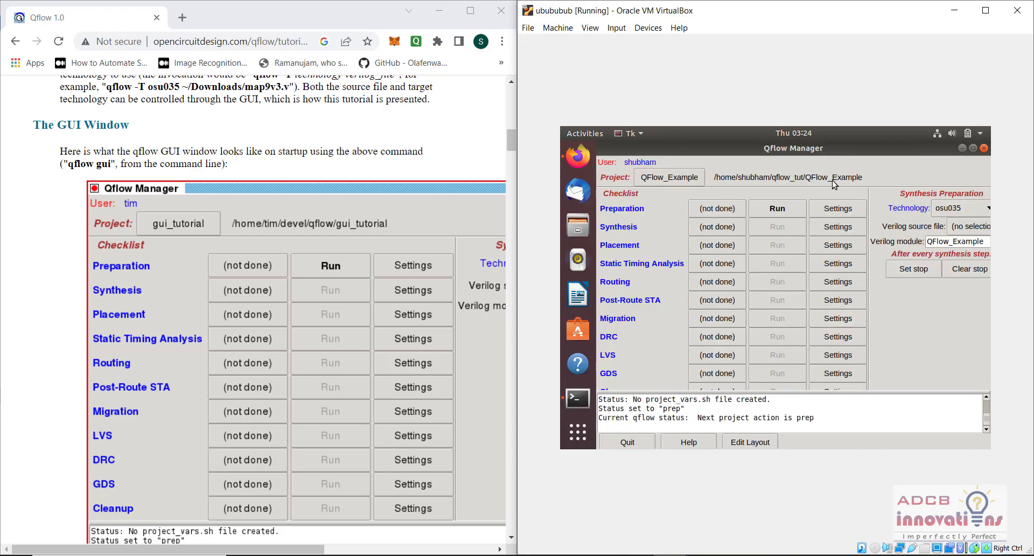
Step: Choose map9v3.v as the Verilog source file for synthesis preparation and set a stop after every synthesis step
left_click(969, 233)
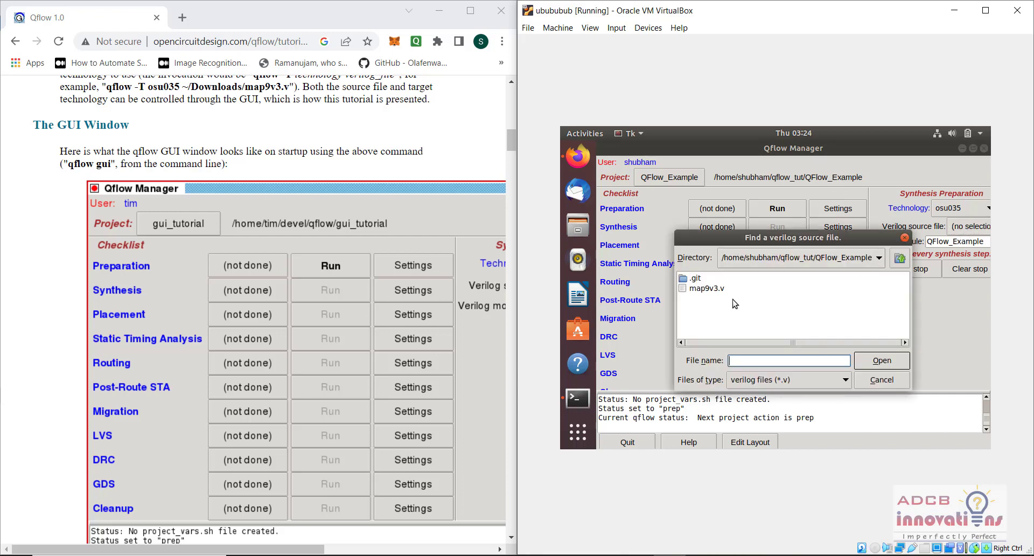
double_click(713, 288)
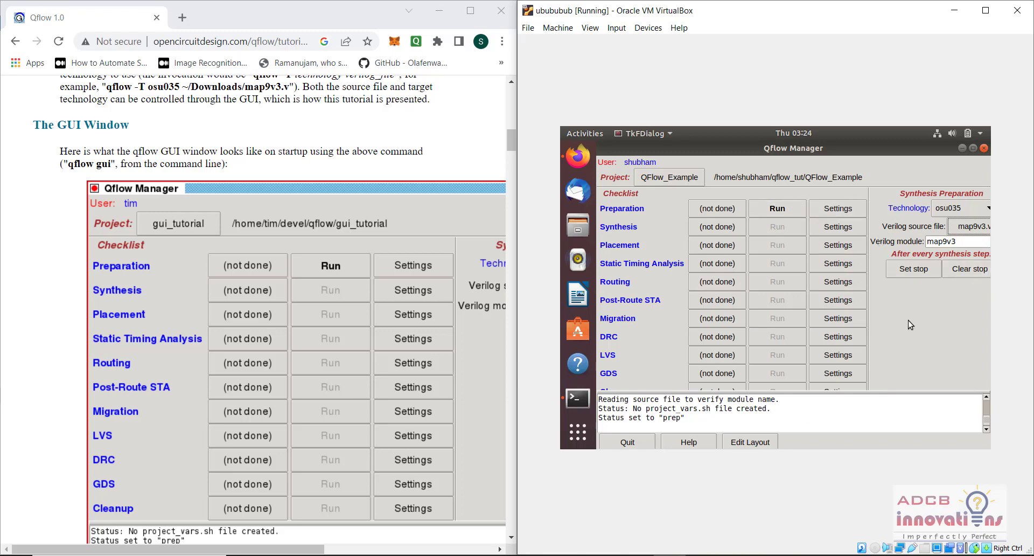
left_click(918, 273)
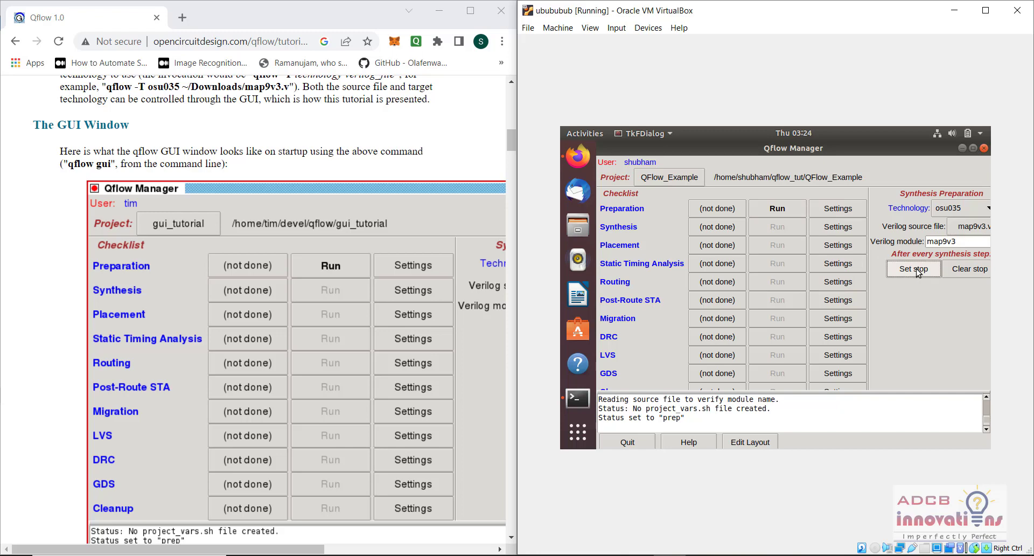
Step: Run the Preparation stage and the Synthesis stage of the map9v3 flow
left_click(772, 210)
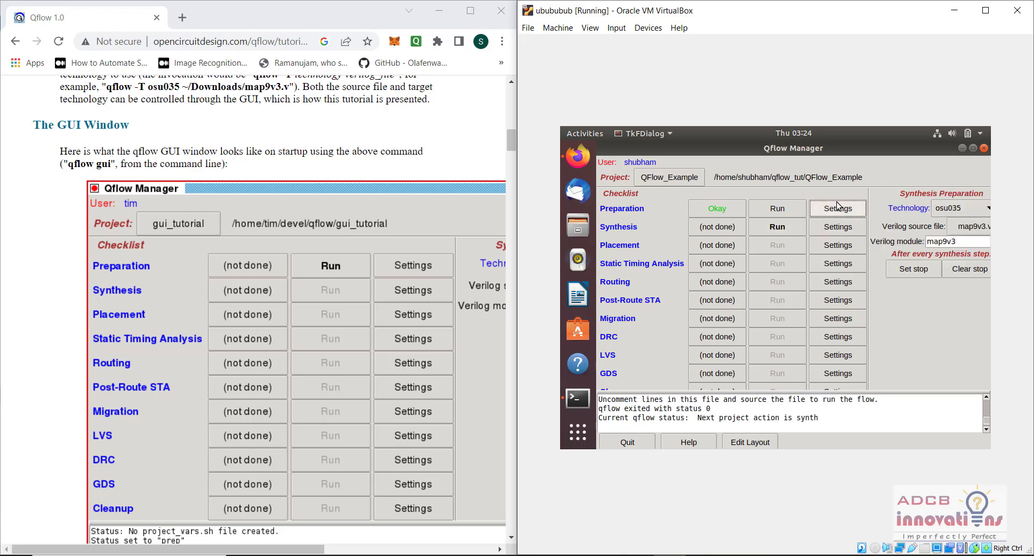
left_click(776, 229)
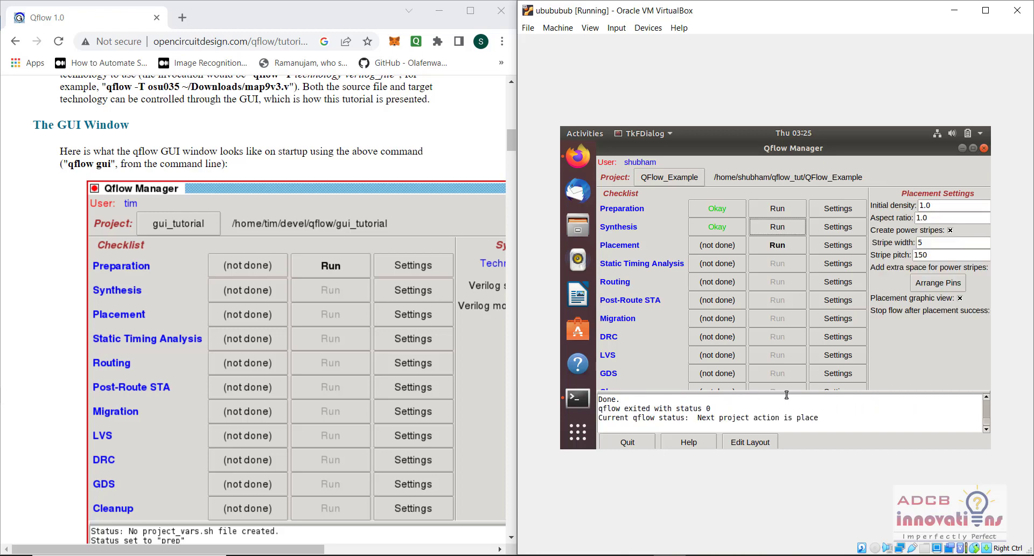
Step: Review the synthesis settings and the synthesis log (log/synth.log) against the tutorial's description, and close the report
left_click(839, 231)
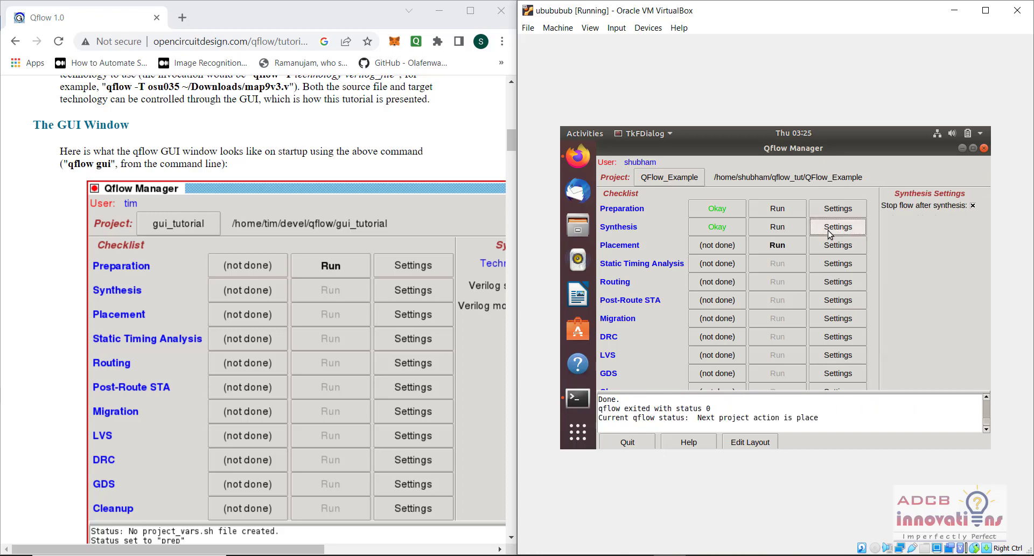
left_click(715, 230)
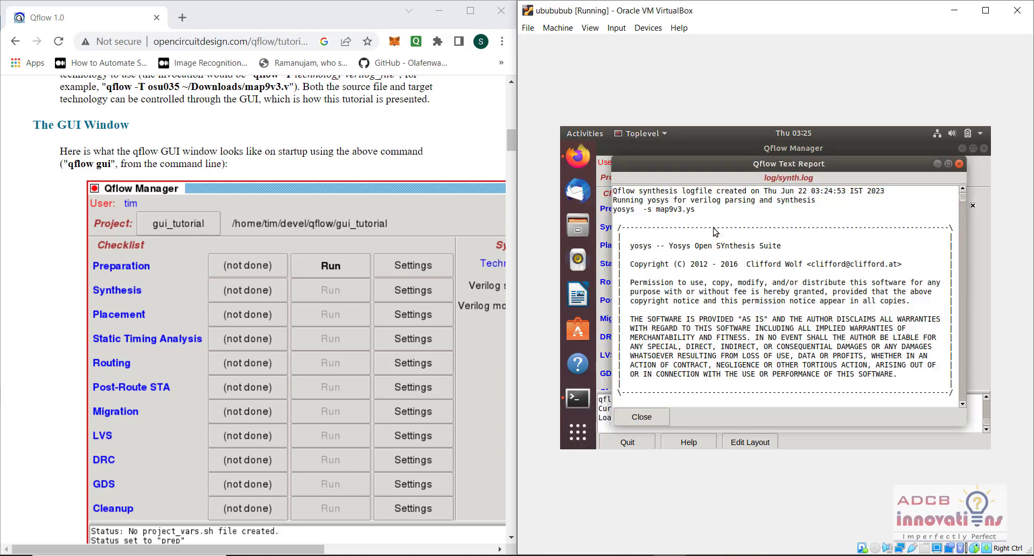
left_click_drag(961, 199, 956, 322)
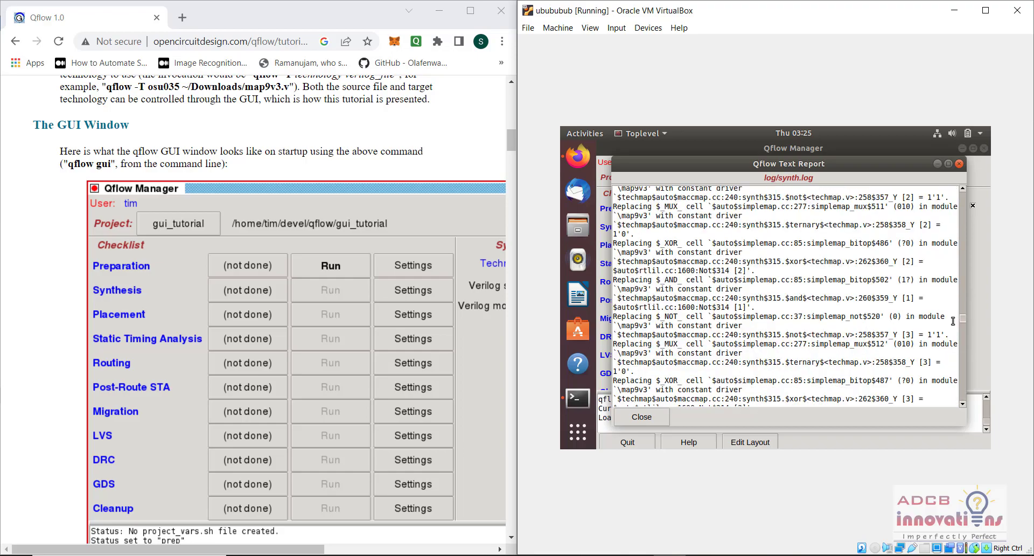
left_click_drag(510, 136, 510, 237)
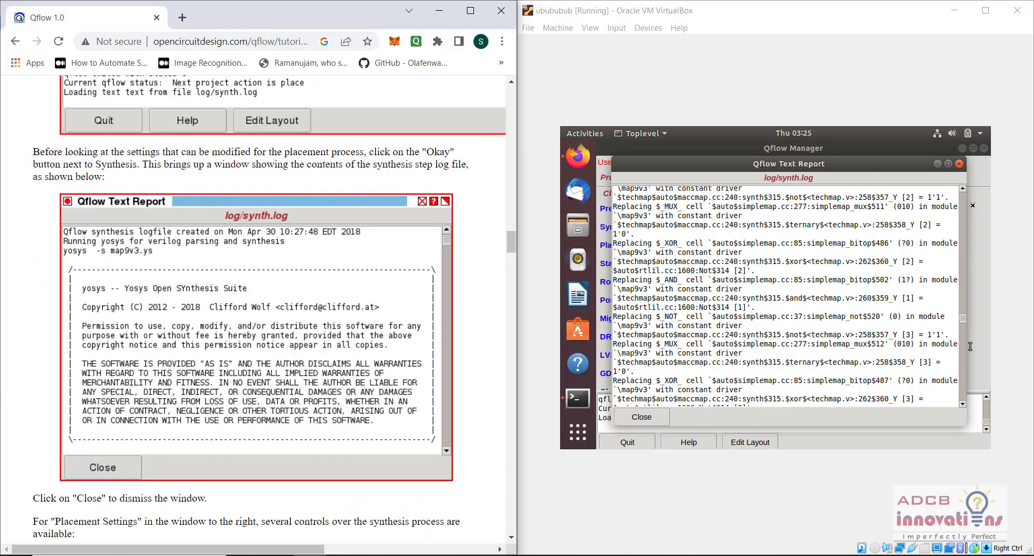
left_click_drag(964, 320, 954, 150)
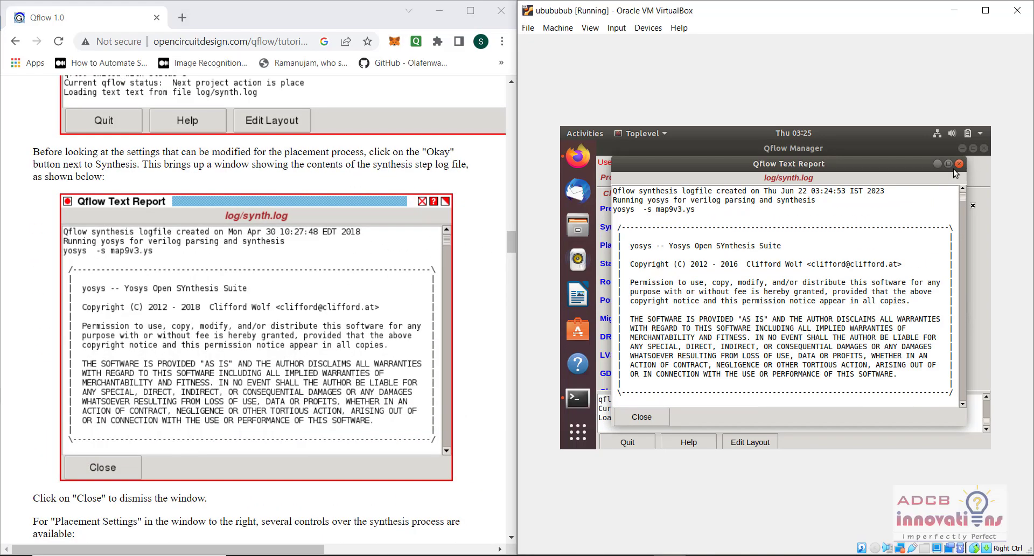
left_click(960, 164)
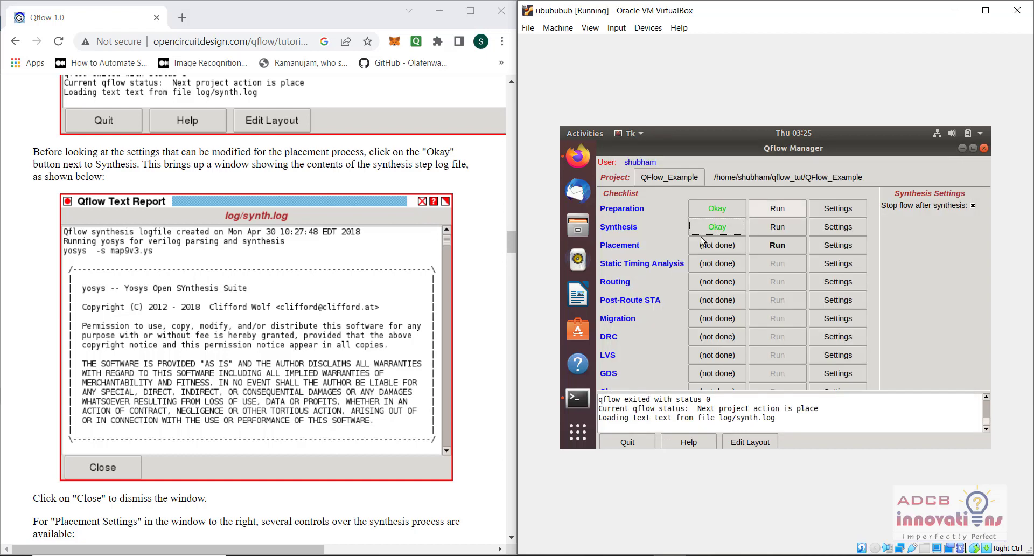
left_click(717, 208)
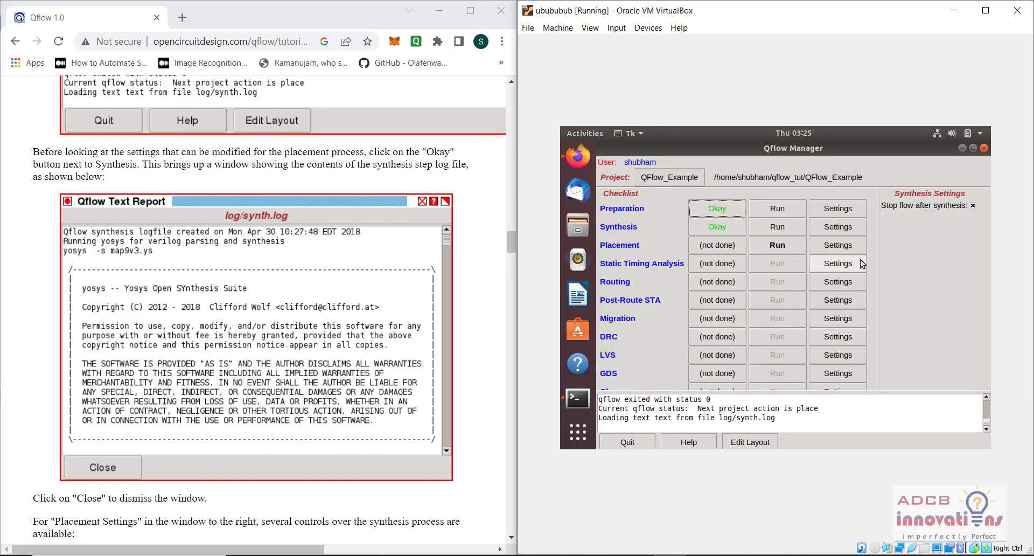
Step: Run the Placement stage for map9v3 and review its log (log/place.log) through to the end
left_click(781, 244)
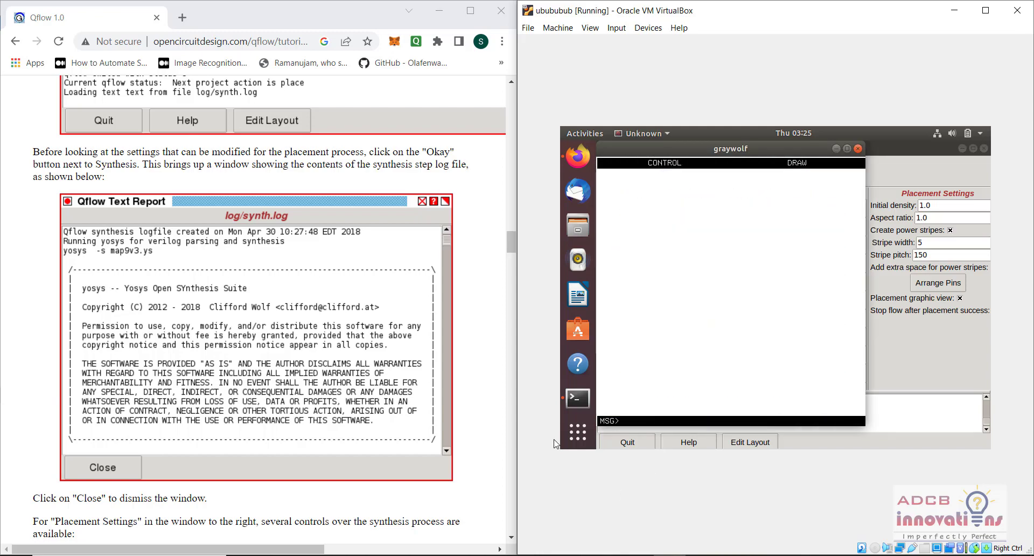
mouse_move(509, 244)
left_mouse_down()
mouse_move(506, 313)
mouse_move(507, 247)
left_mouse_up()
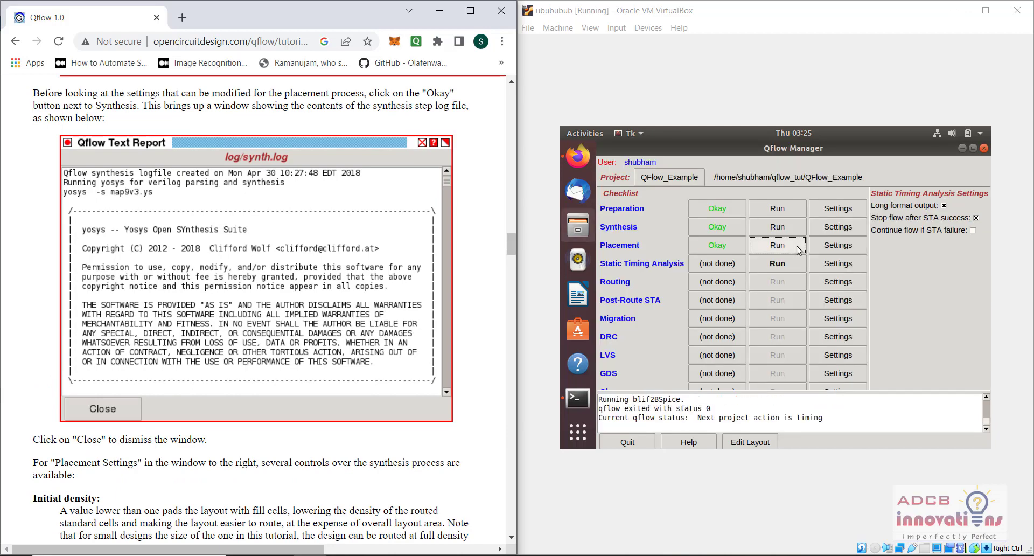
left_click(719, 245)
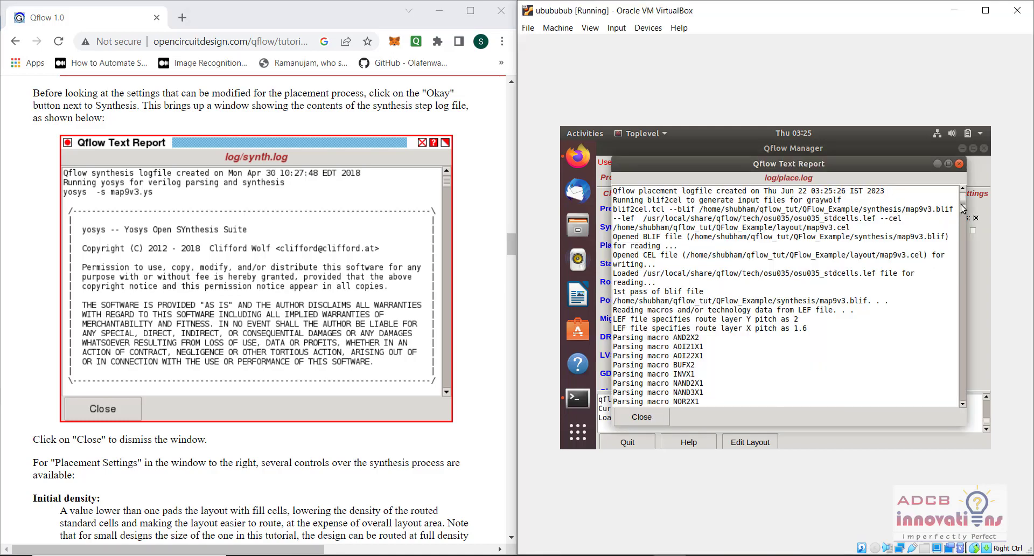
left_click_drag(963, 207, 962, 445)
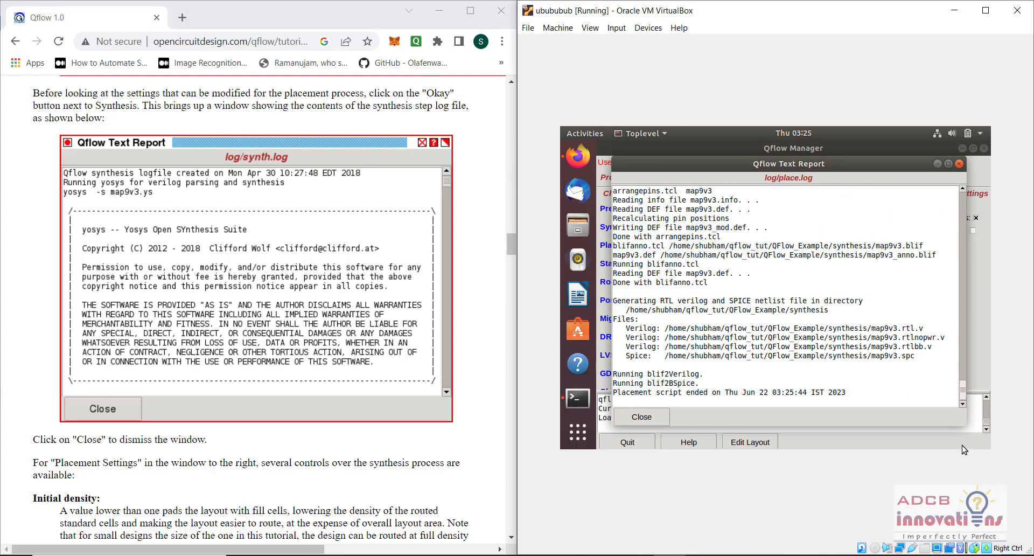
left_click(960, 164)
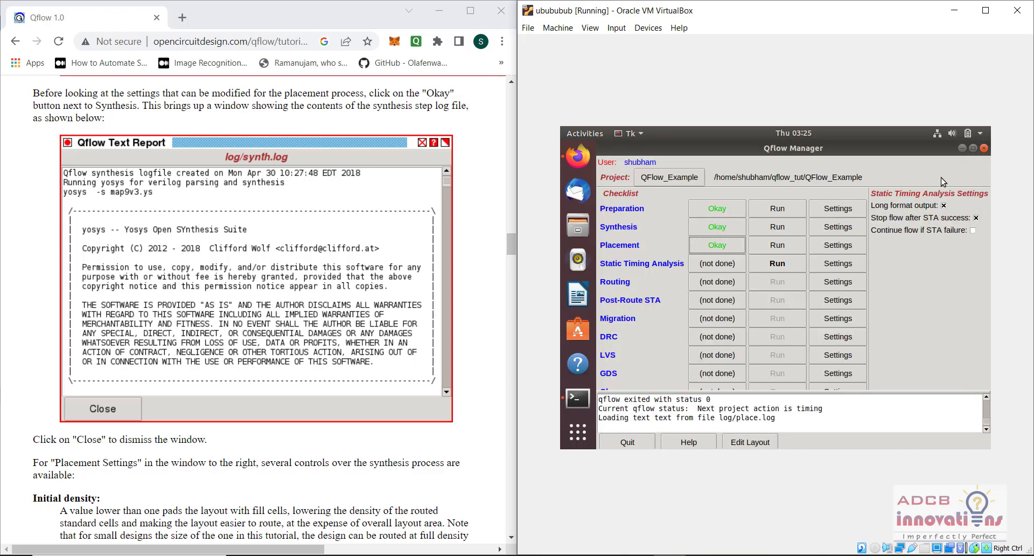
Step: Run the Static Timing Analysis stage and review the delay paths in its log (log/sta.log)
left_click(775, 262)
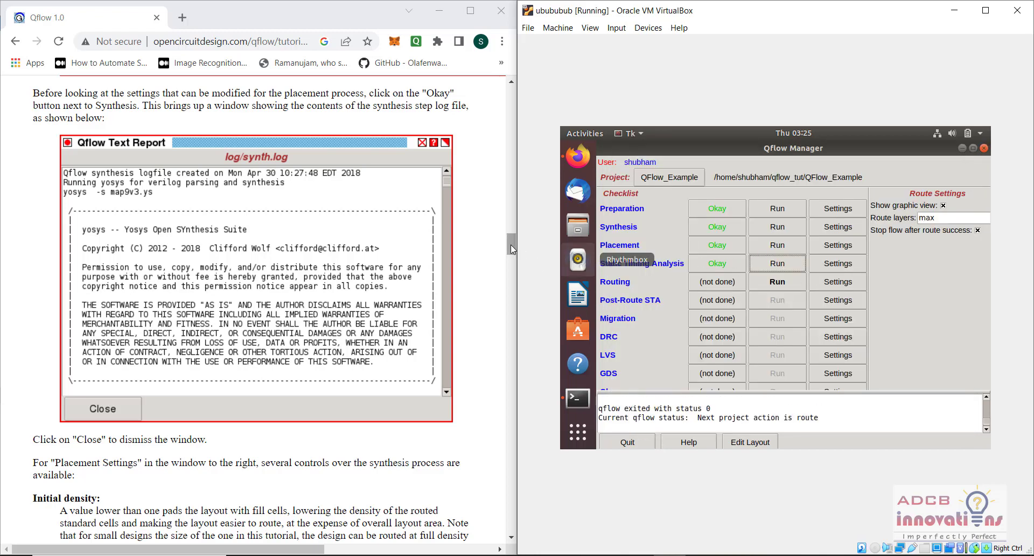
left_click_drag(511, 245, 509, 295)
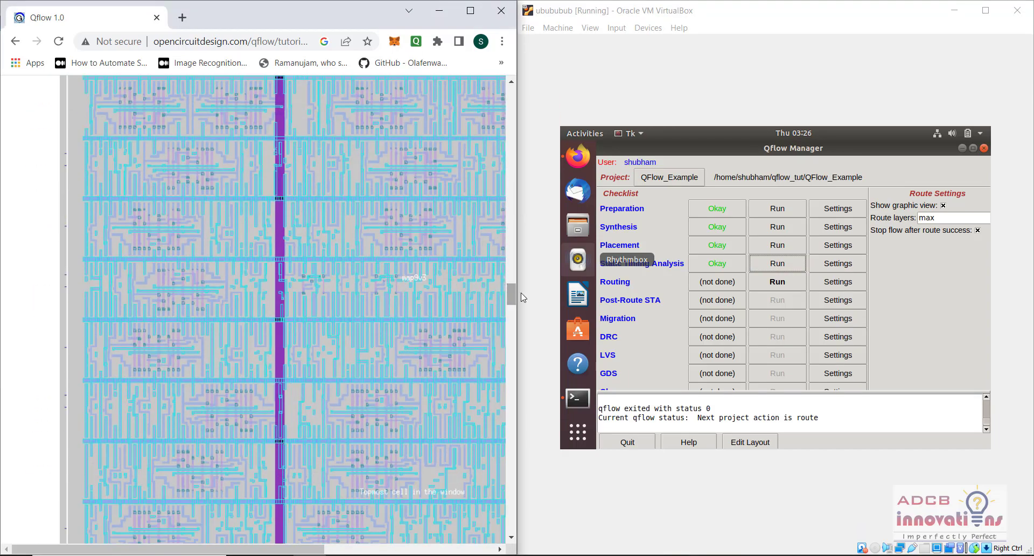
left_click(725, 262)
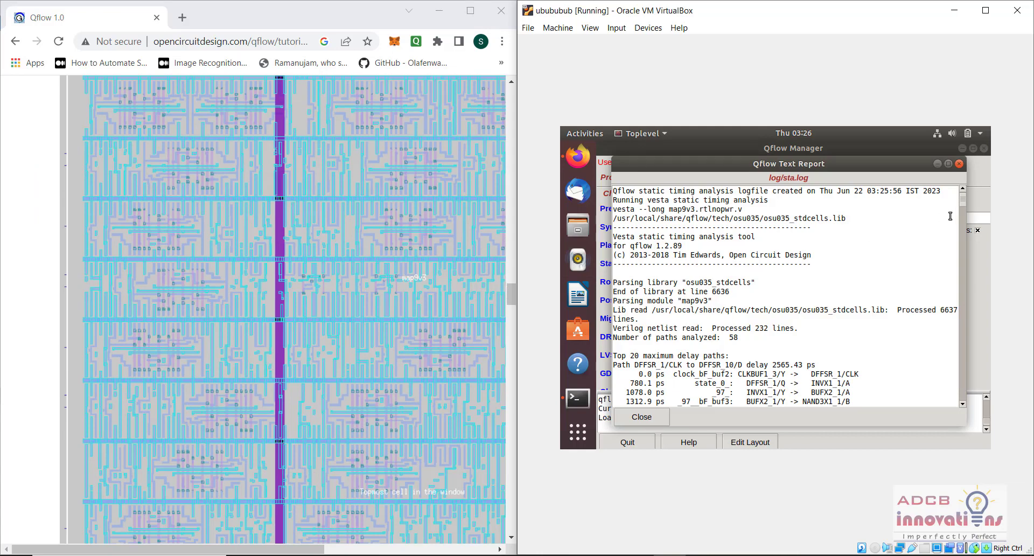
left_click_drag(963, 203, 951, 278)
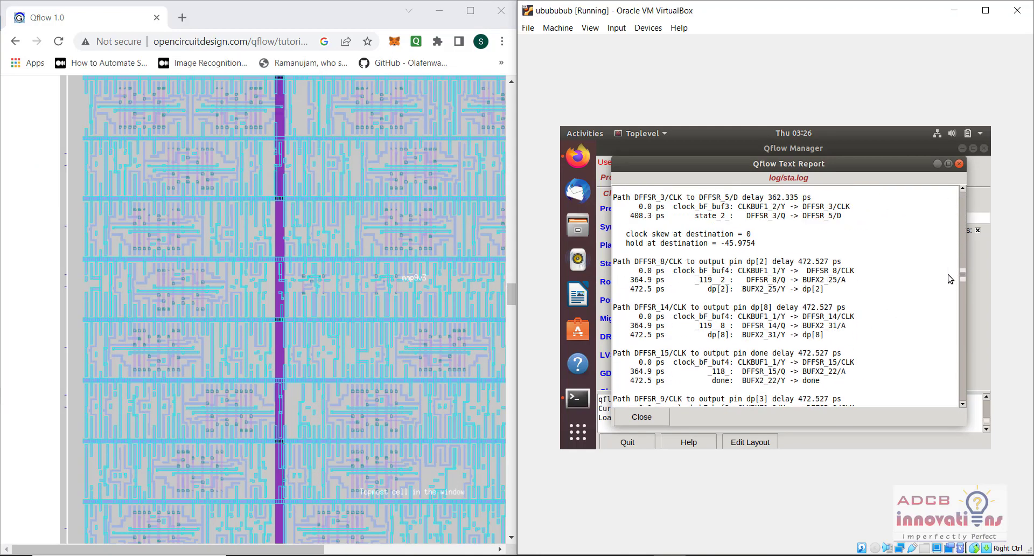
scroll(946, 286, "down", 15)
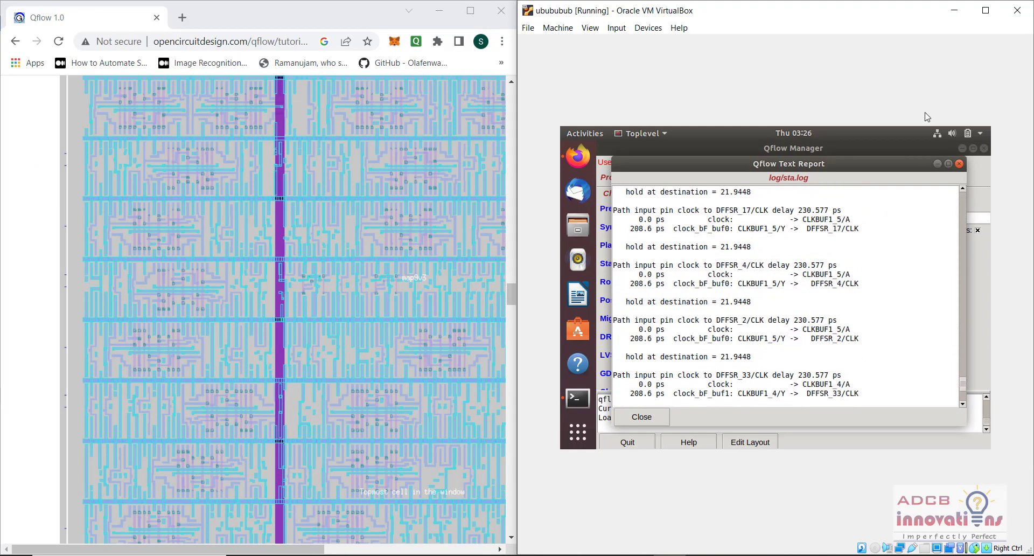
left_click(960, 164)
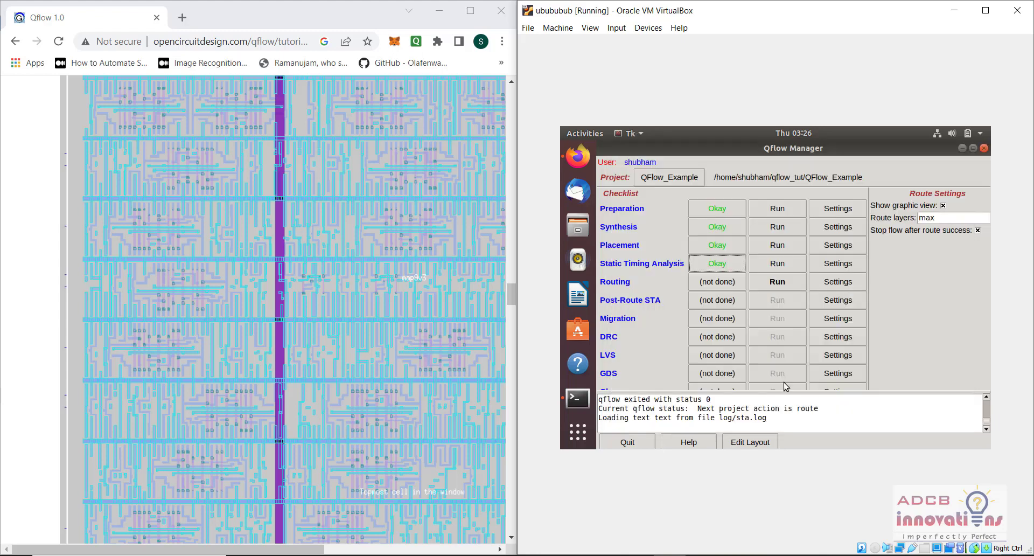
Step: Open the placed map9v3 layout for editing and maximize the layout window
left_click(766, 444)
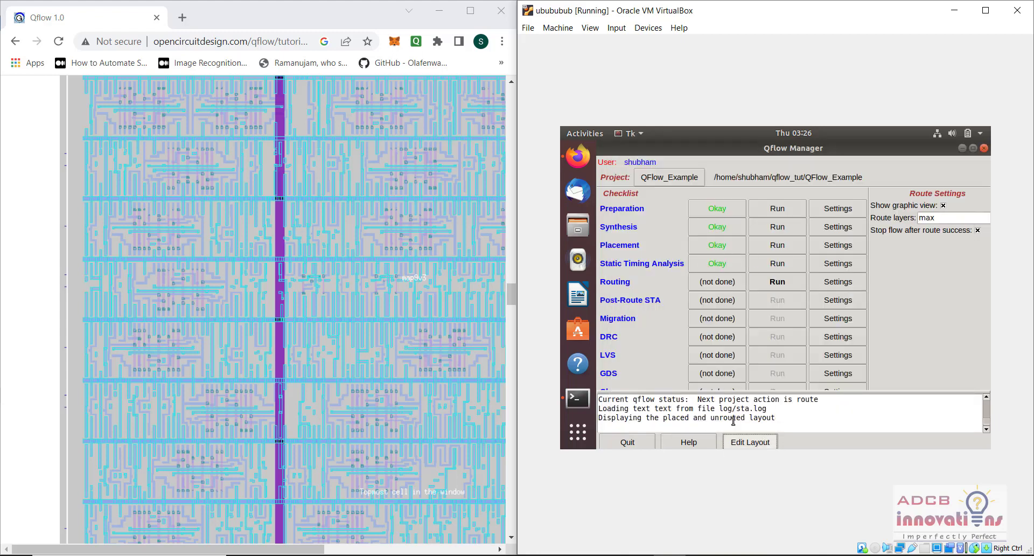
left_click(753, 446)
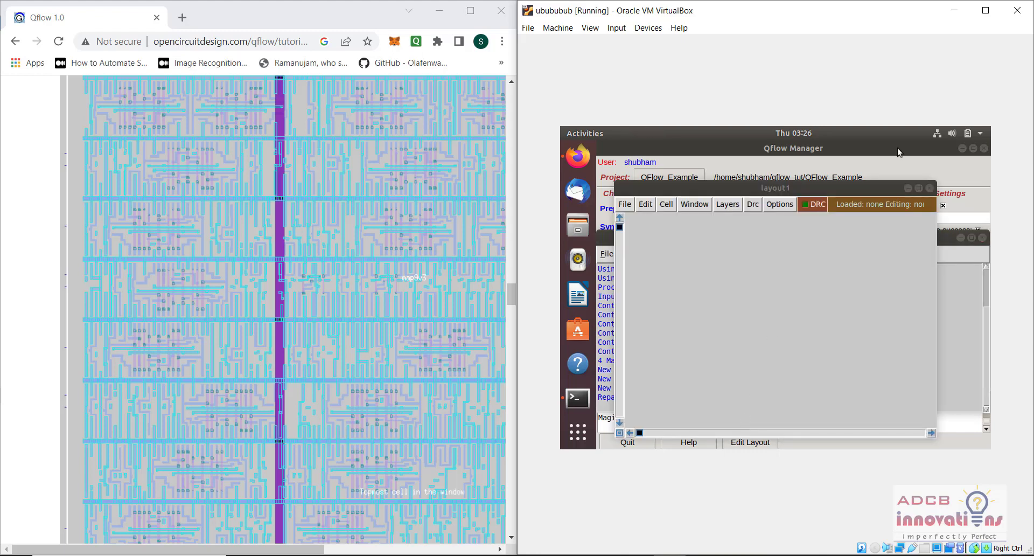
left_click(919, 188)
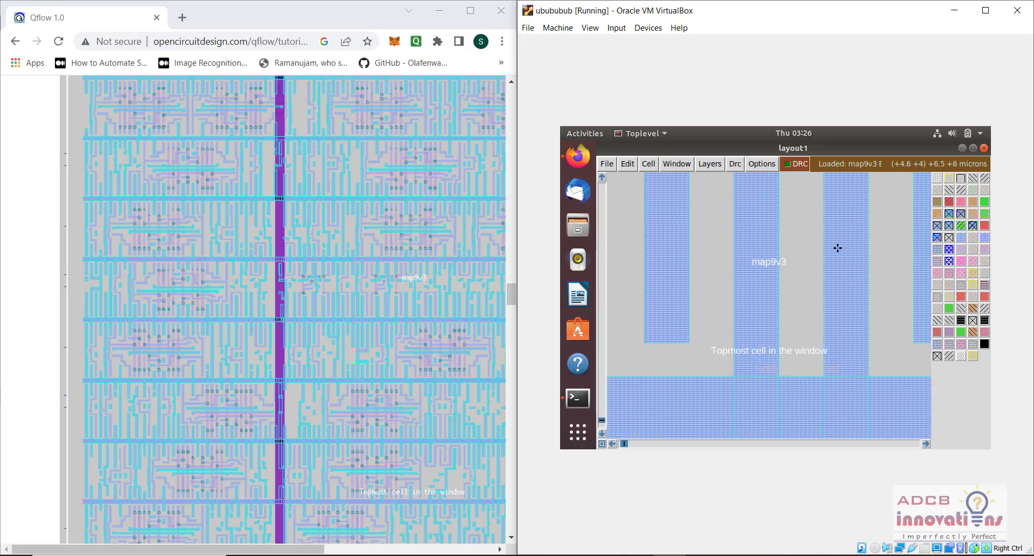
Step: Examine the lower-left corner of the map9v3 layout and try positioning and resizing the cursor box around it
key("Down")
key("Left")
key("Down")
key("Left")
key("Left")
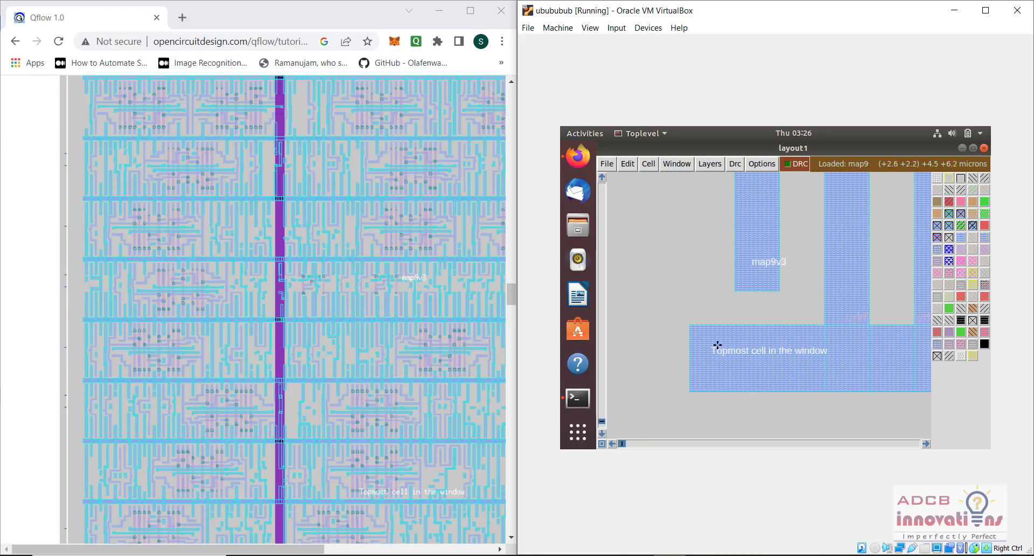
key("Left")
key("Down")
left_click(702, 389)
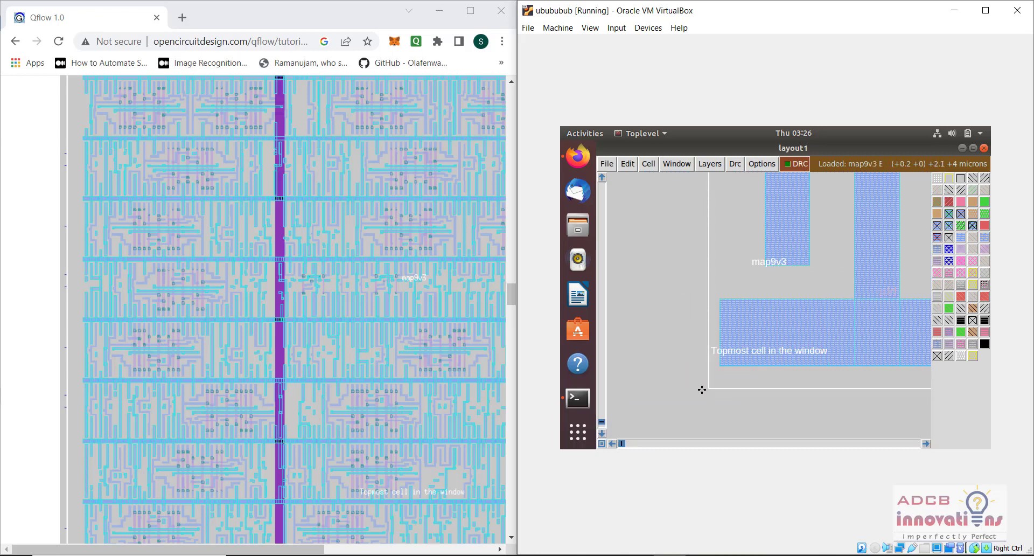
right_click(702, 389)
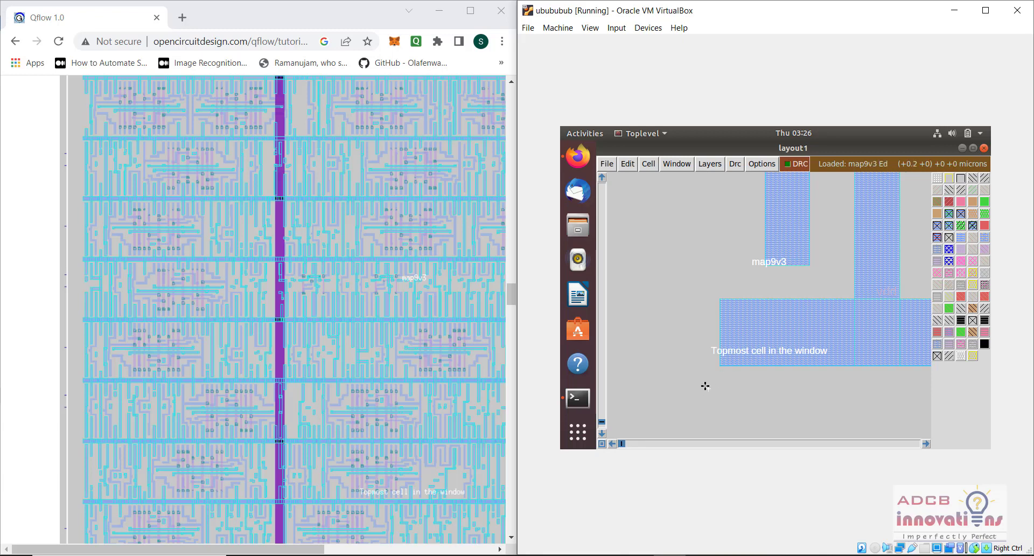
right_click(834, 269)
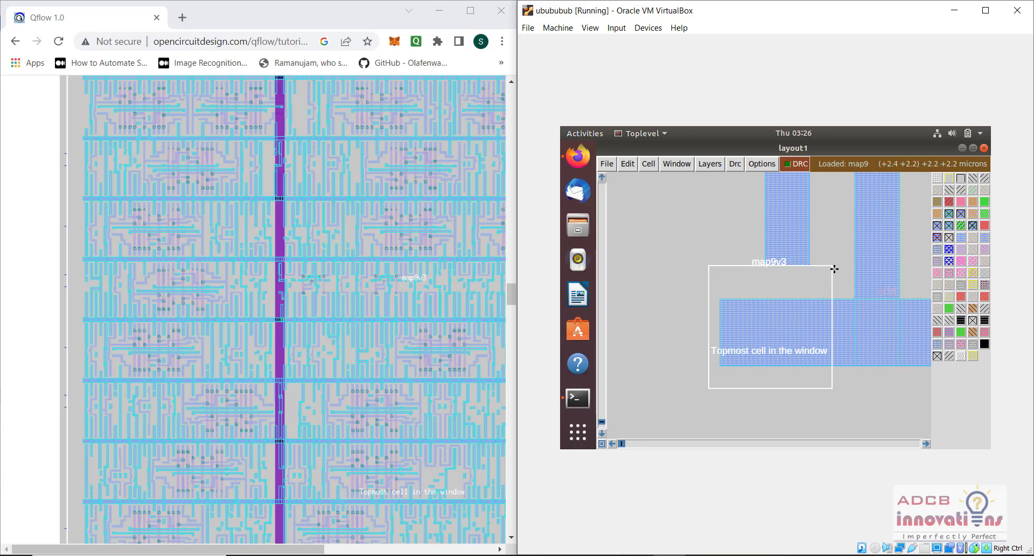
left_click(695, 401)
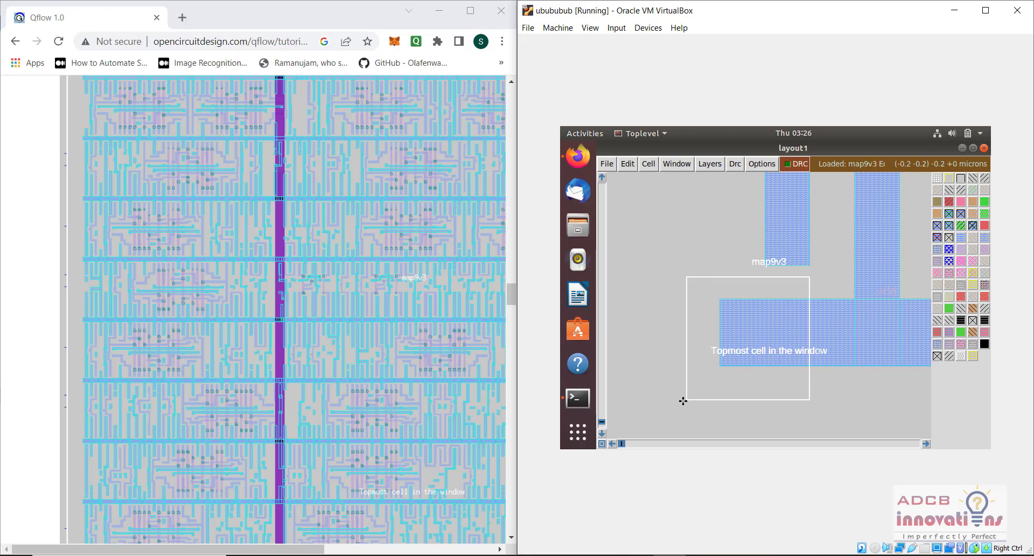
right_click(694, 401)
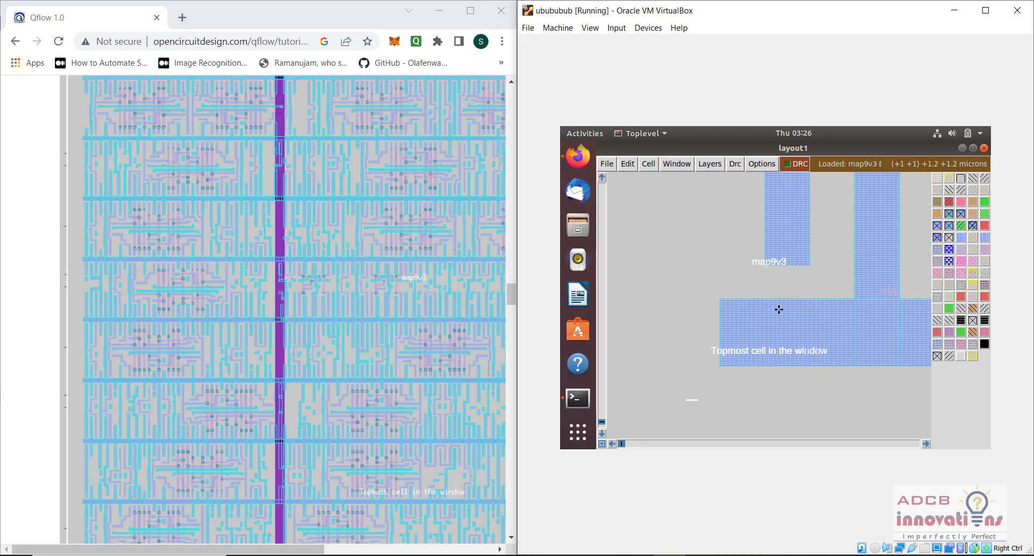
Step: Examine the metal shapes and cell pins of the map9v3 layout above and to the right of its lower-left corner
key("Right")
key("Up")
key("Right")
key("Up")
key("Up")
key("Up")
key("Up")
key("Up")
key("Up")
key("Up")
key("Up")
key("Up")
key("Up")
key("Up")
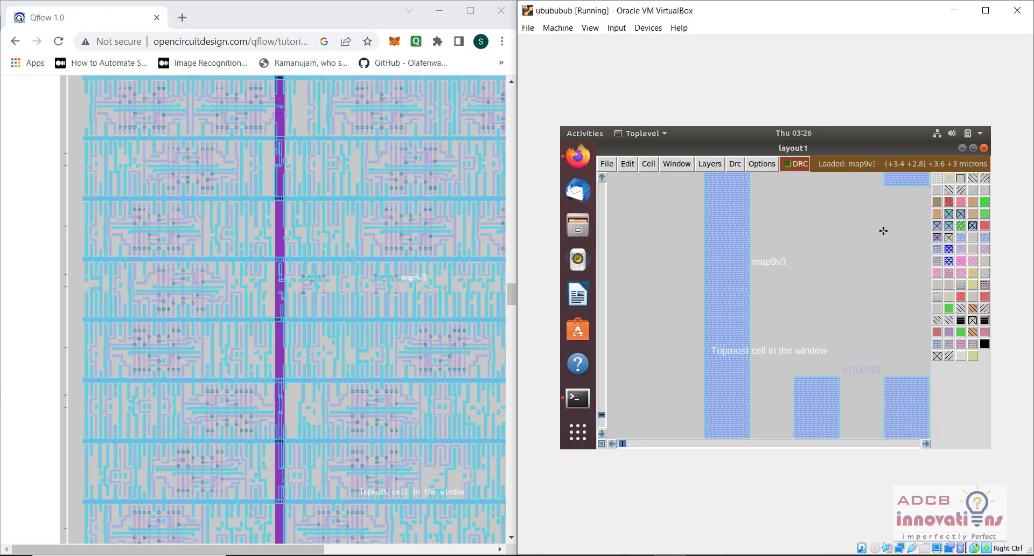
key("Right")
key("Up")
key("Right")
key("Right")
key("Right")
key("Right")
key("Right")
key("Right")
key("Right")
key("Right")
key("Right")
key("Right")
key("Right")
key("Right")
key("Right")
key("Up")
key("Up")
key("Up")
key("Right")
key("Right")
key("Up")
key("Up")
key("Up")
key("Up")
key("Up")
key("Up")
key("Up")
key("Up")
key("Up")
key("Up")
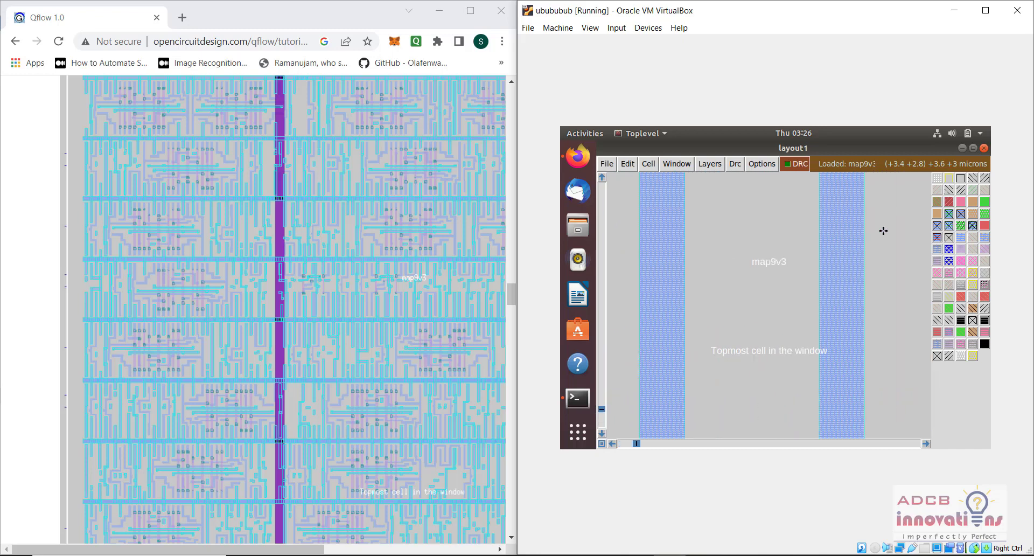
key("Right")
key("Right")
key("Right")
key("Right")
key("Right")
key("Right")
key("Right")
key("Right")
key("Right")
key("Right")
key("Right")
key("Right")
key("Right")
key("Up")
key("Up")
key("Up")
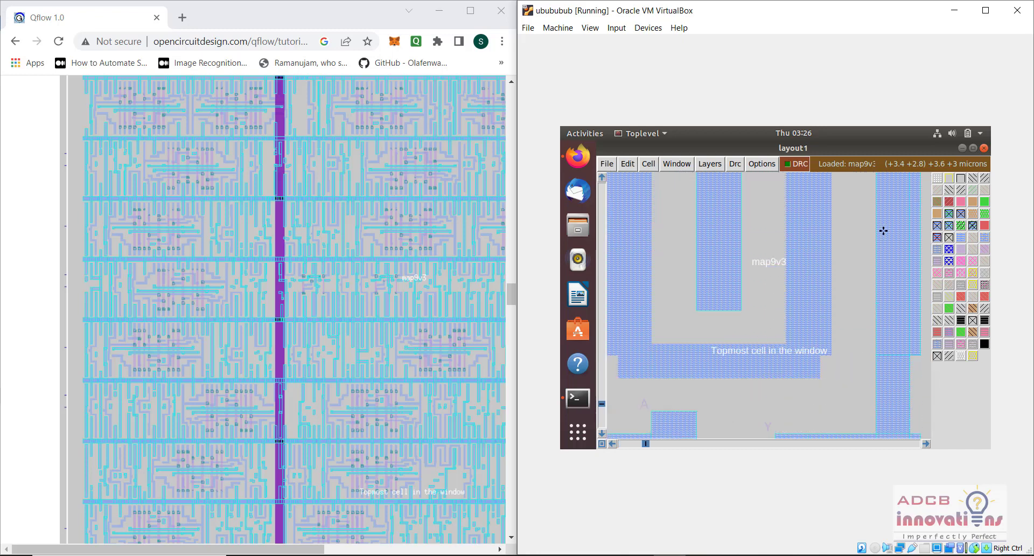
Step: Look through the layout editor's available commands and show the full view of the map9v3 layout
left_click(649, 163)
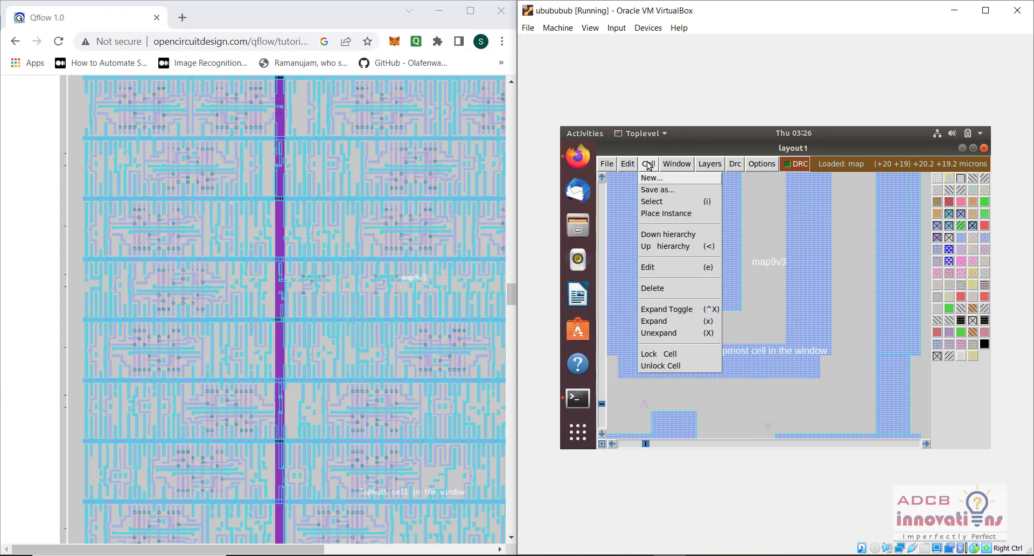
left_click(628, 164)
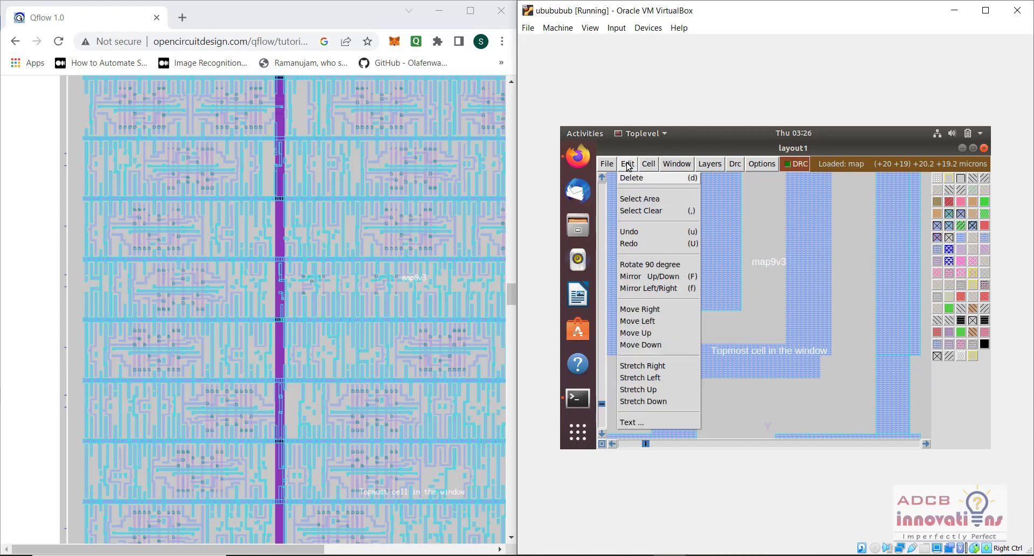
left_click(605, 162)
left_click(682, 162)
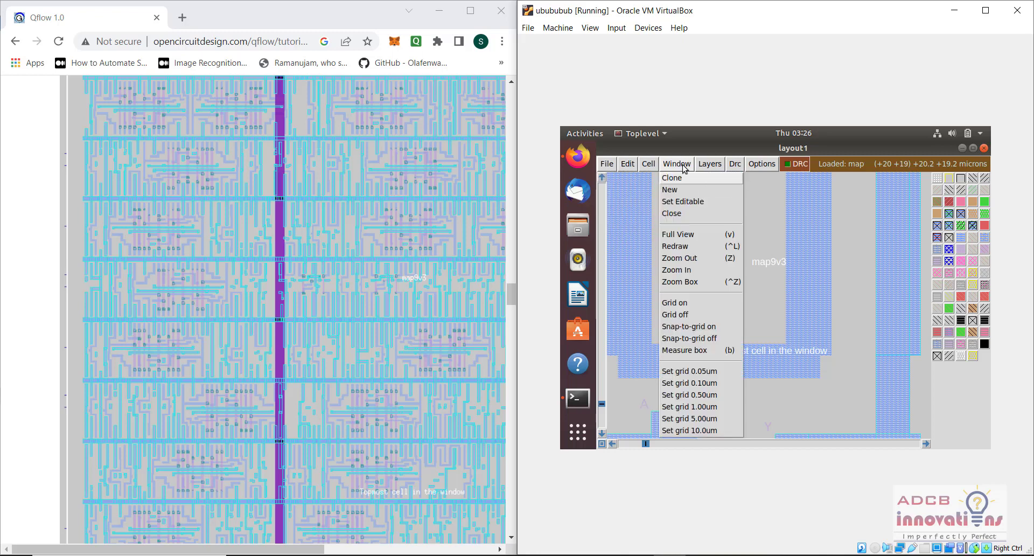
left_click(698, 233)
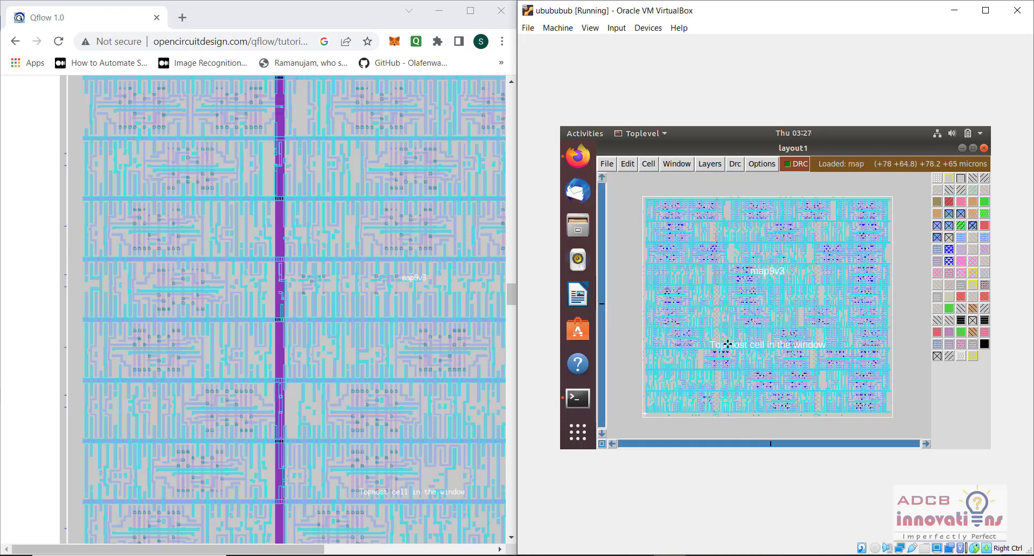
Step: Reduce the tutorial page's zoom and look through its placed layout picture and static timing analysis results
left_click(501, 41)
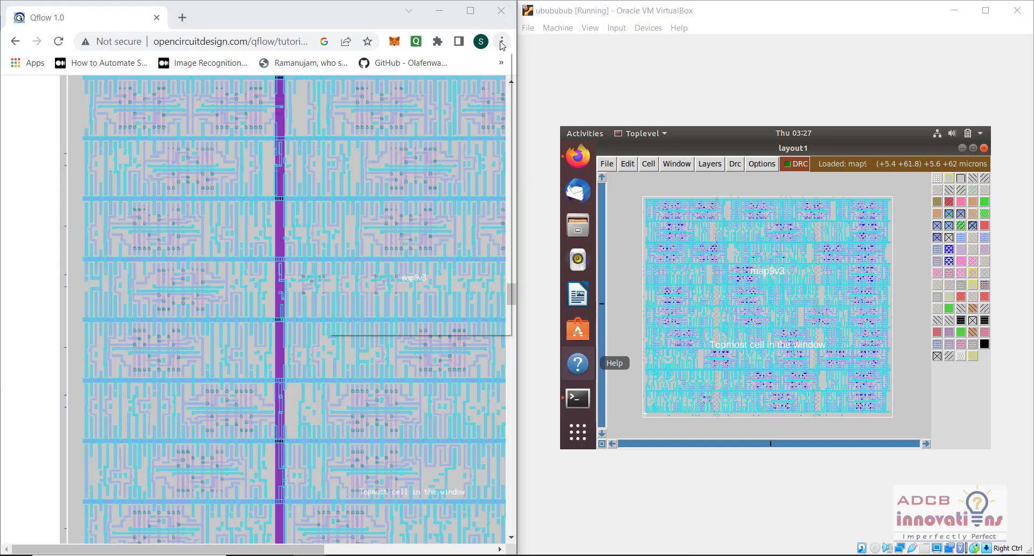
left_click(410, 182)
left_click(410, 182)
left_click(409, 181)
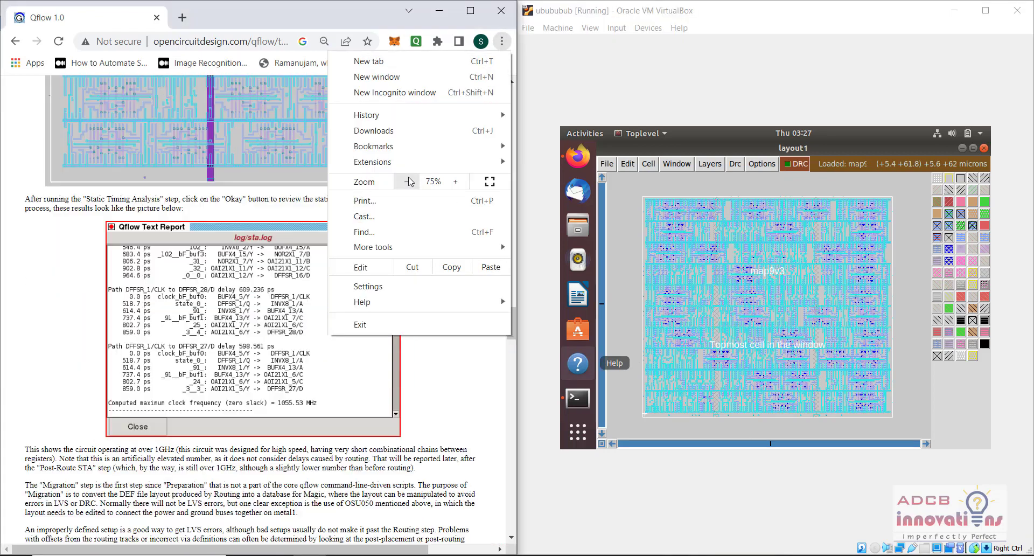
left_click(456, 181)
left_click(460, 412)
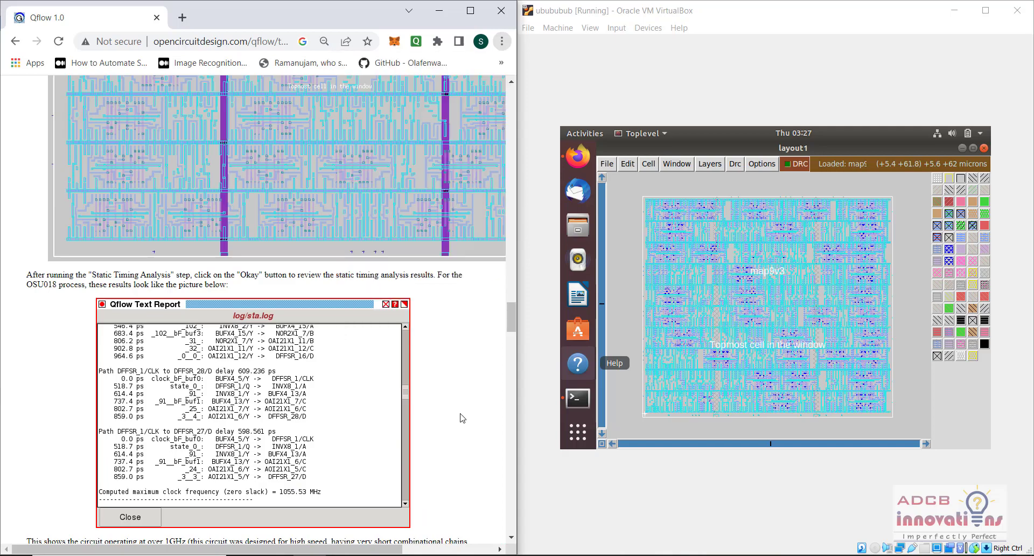
scroll(460, 413, "up", 5)
scroll(461, 413, "up", 5)
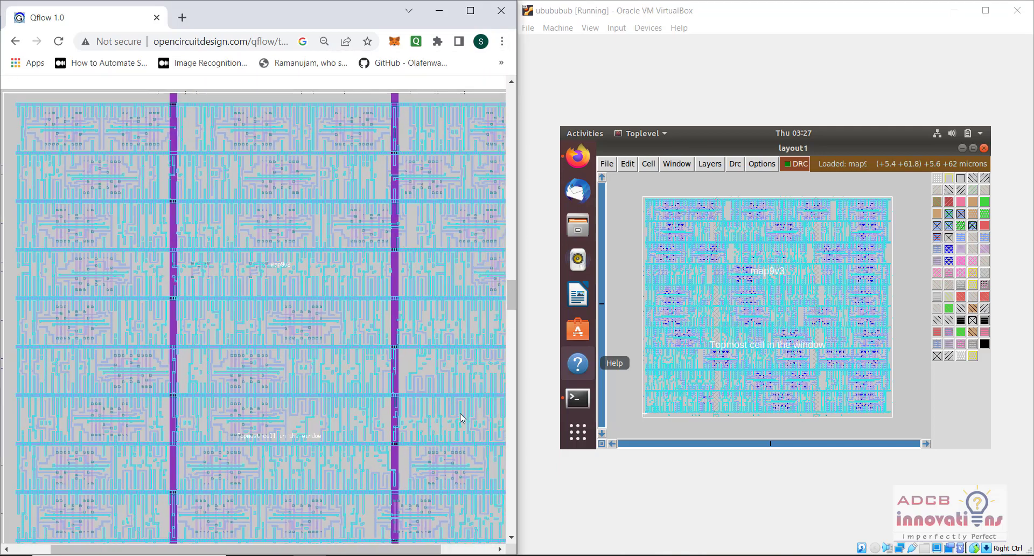
scroll(460, 413, "down", 6)
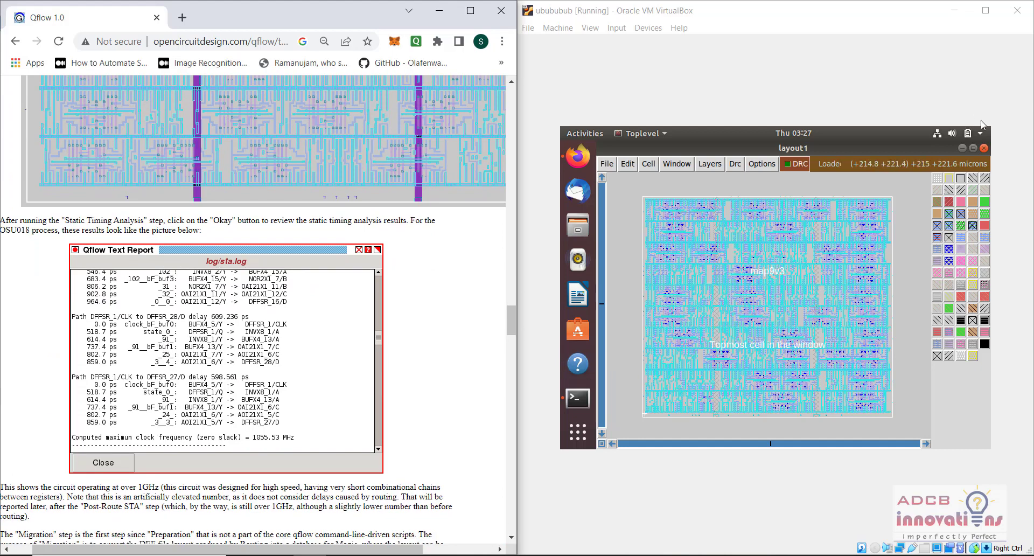
Step: Close the placed map9v3 layout and exit Magic, discarding the modified cells
left_click(984, 153)
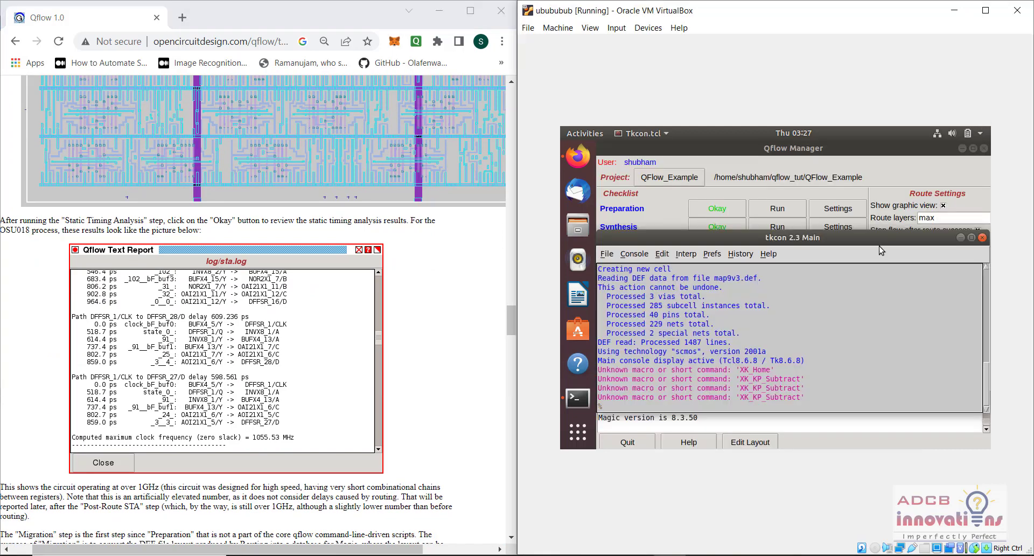
left_click(983, 238)
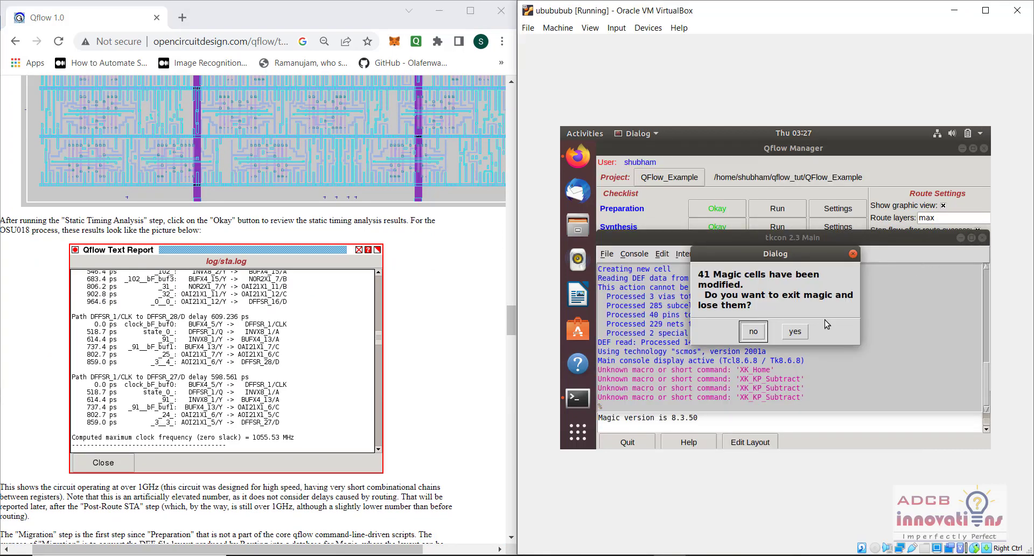
left_click(796, 332)
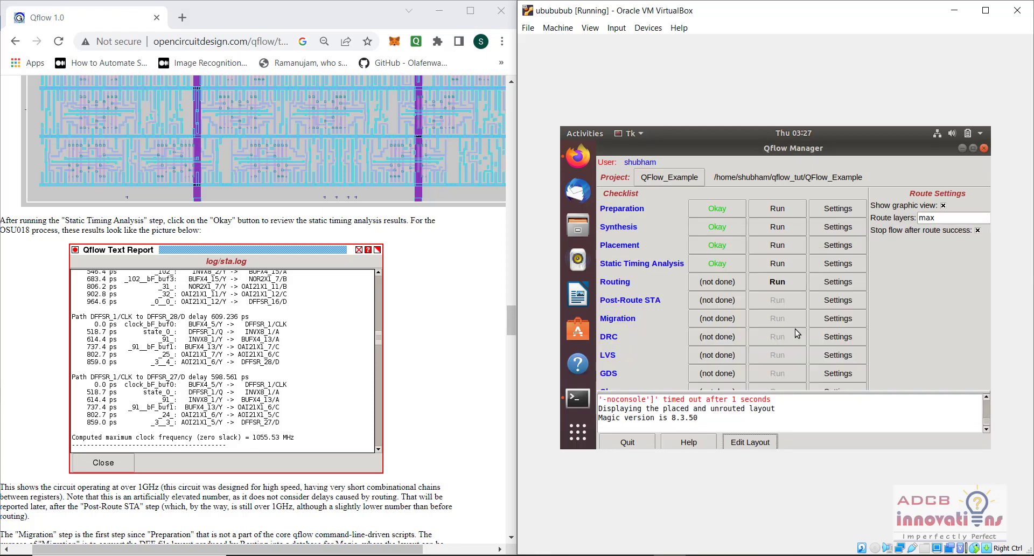
Step: Run the Routing stage and the Post-Route STA stage of the map9v3 flow
left_click(778, 277)
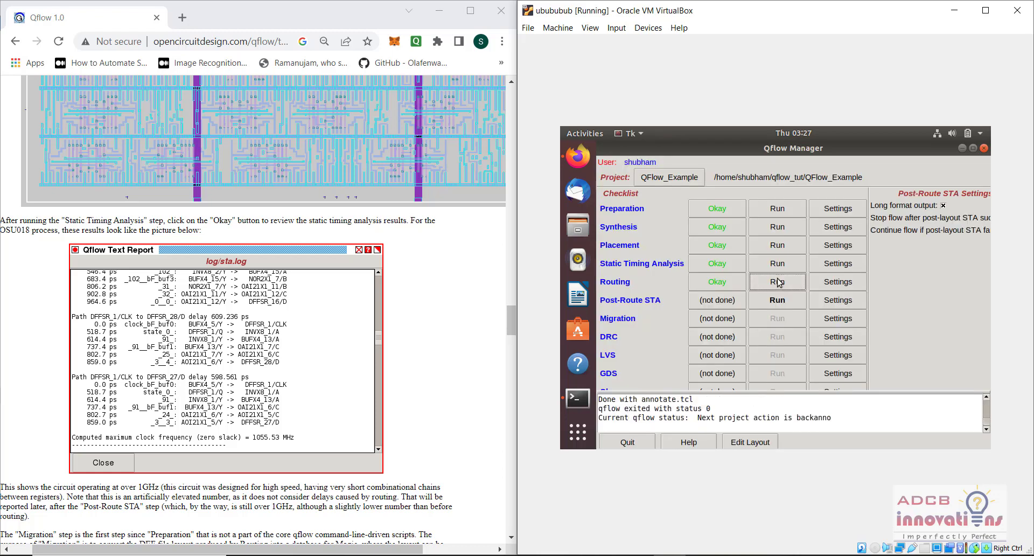
left_click(778, 301)
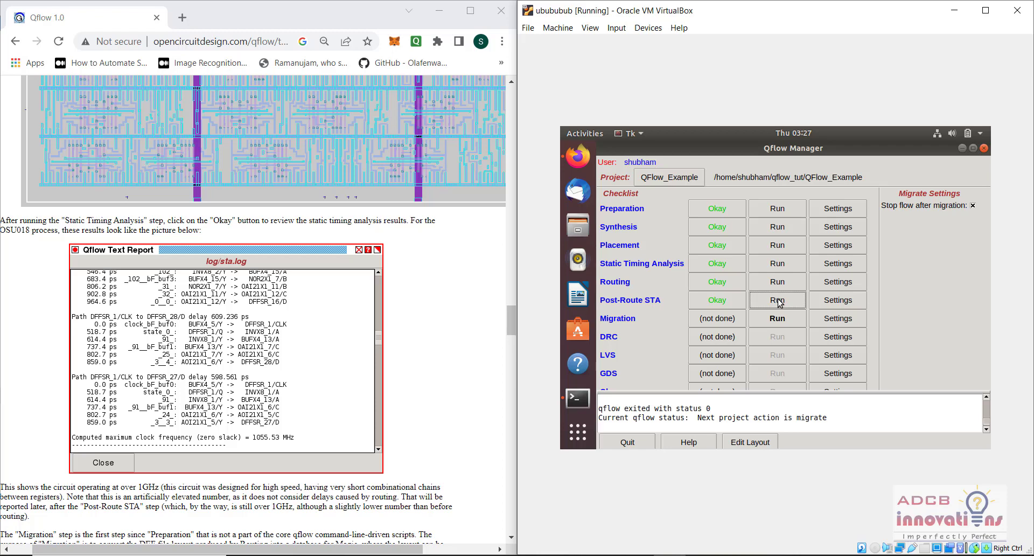
Step: Open the routed map9v3 layout for editing and find the tutorial's routed OSU018 layout for comparison
left_click(756, 444)
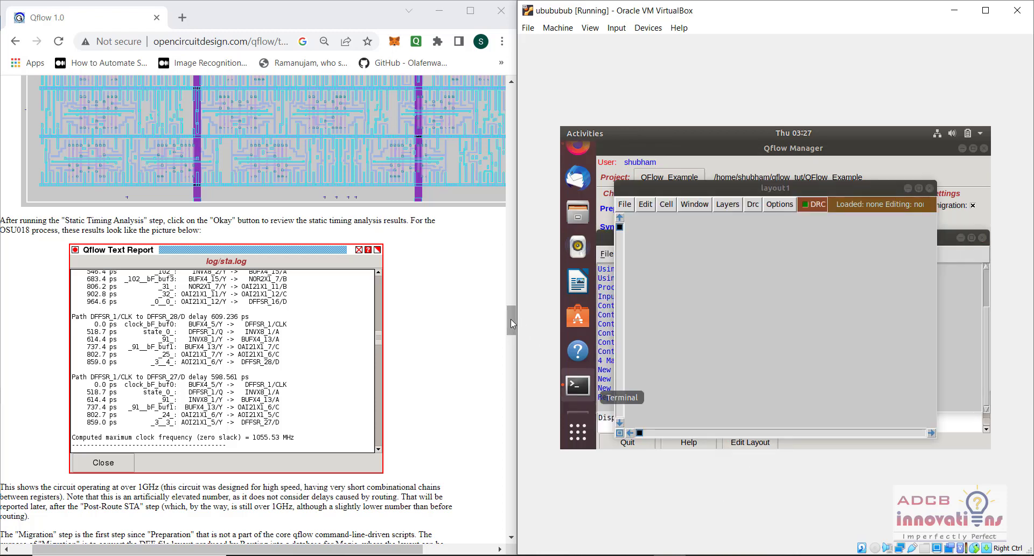
left_click_drag(510, 319, 509, 337)
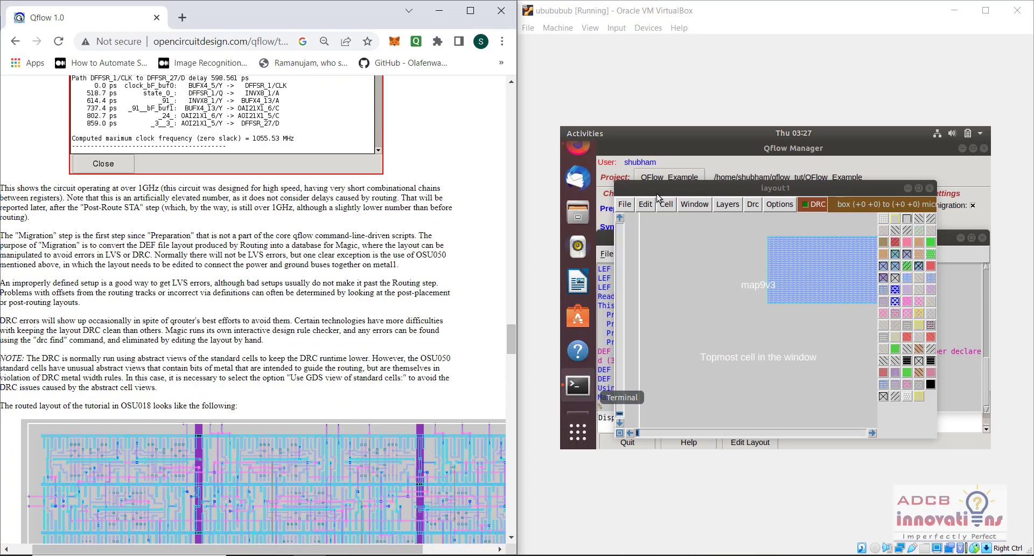
Step: Try to show the full view of the routed map9v3 layout, closing the extra blank layout windows
left_click(695, 204)
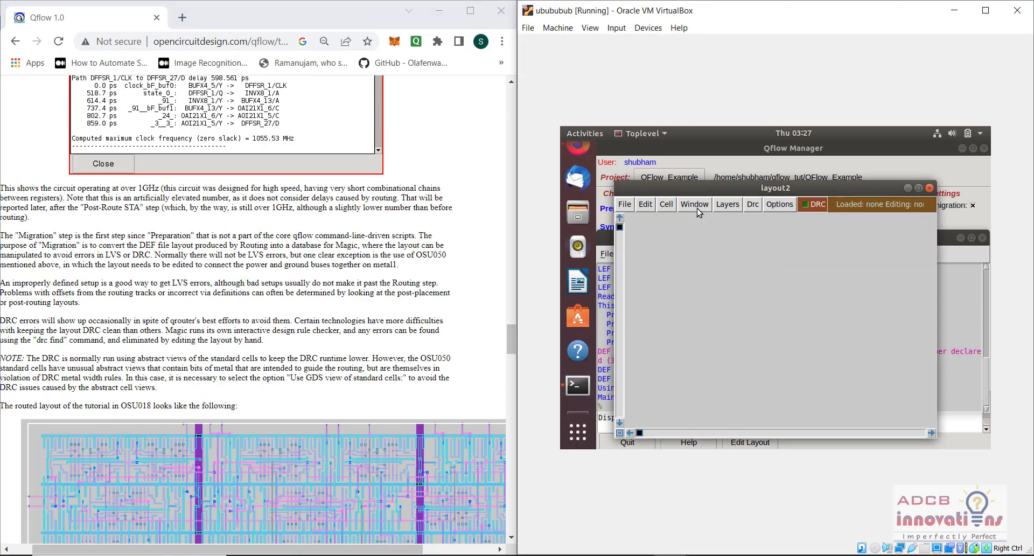
left_click(695, 205)
left_click(706, 249)
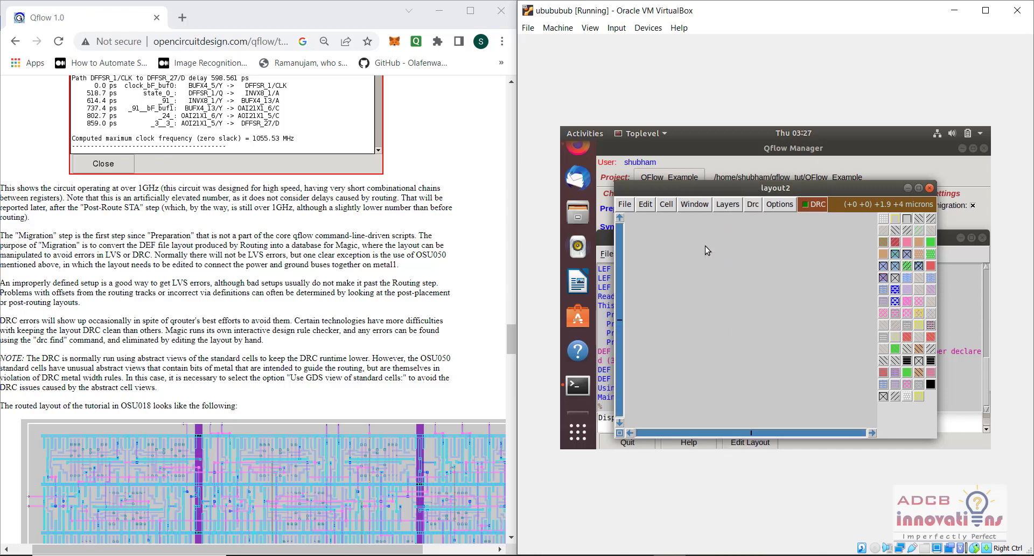
left_click(695, 204)
left_click(698, 229)
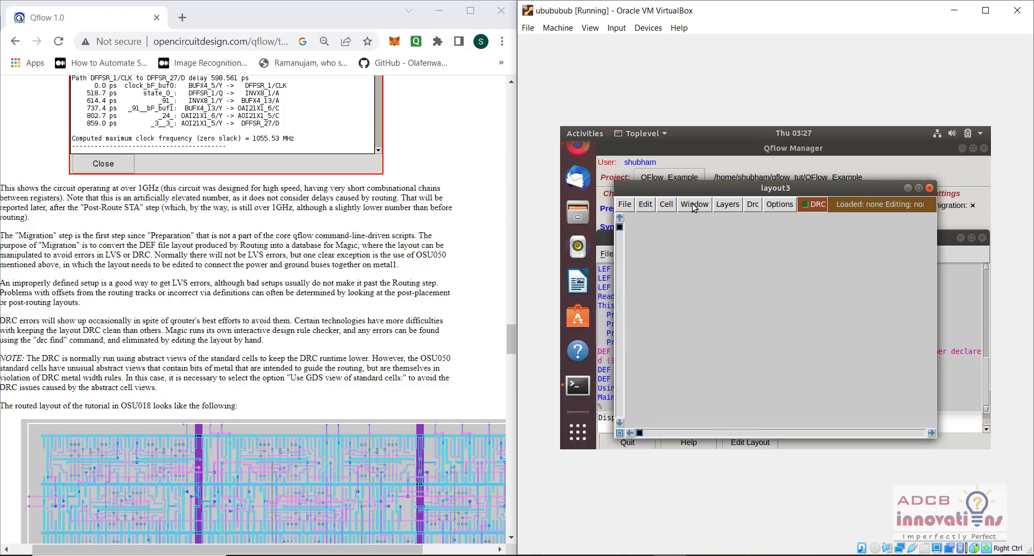
left_click(695, 205)
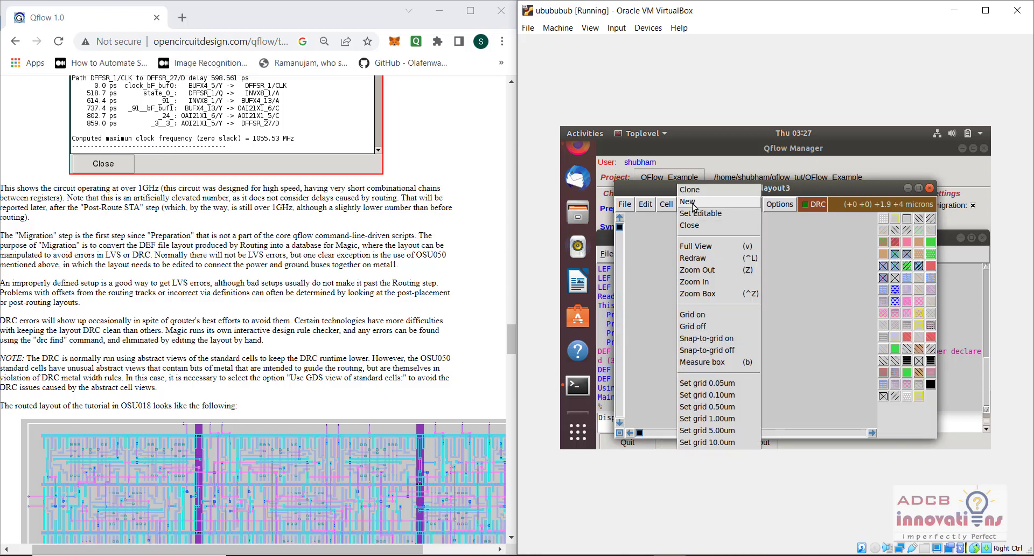
left_click(703, 248)
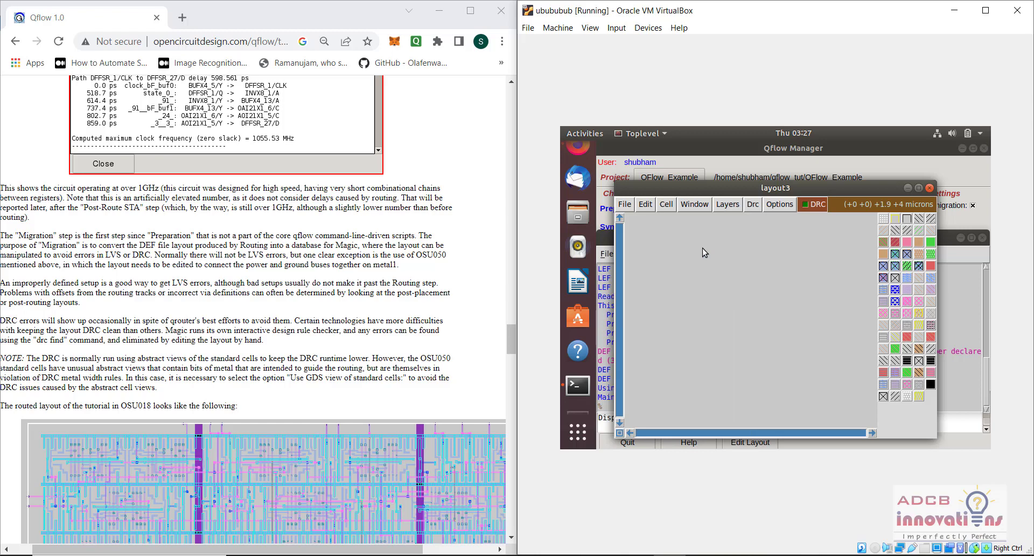
left_click(929, 189)
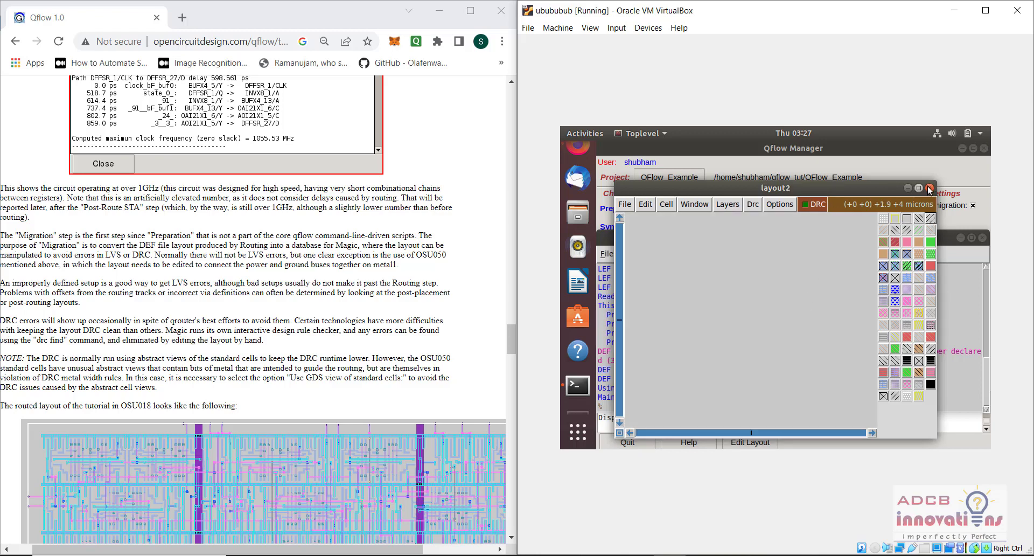
left_click(930, 190)
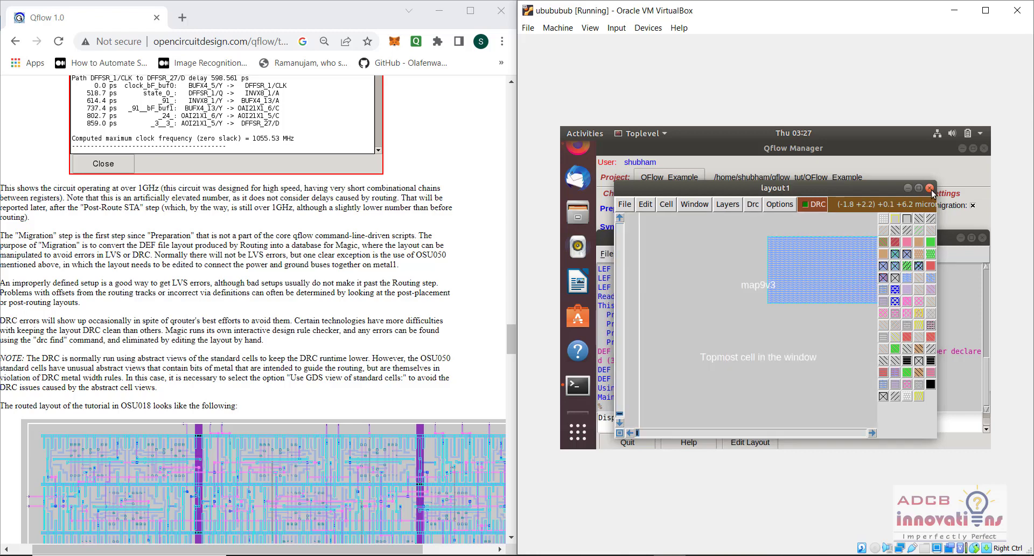
left_click(696, 205)
left_click(698, 201)
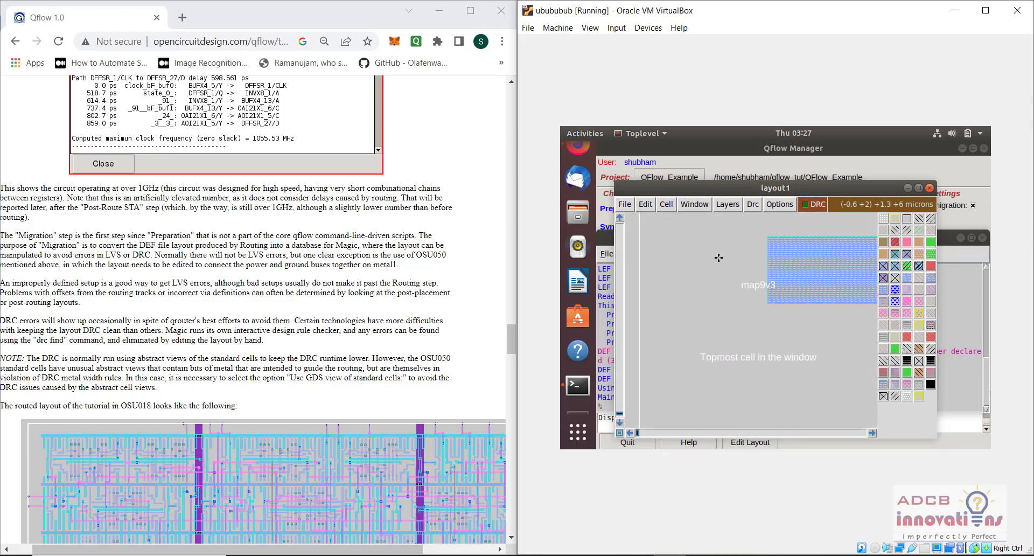
left_click(701, 206)
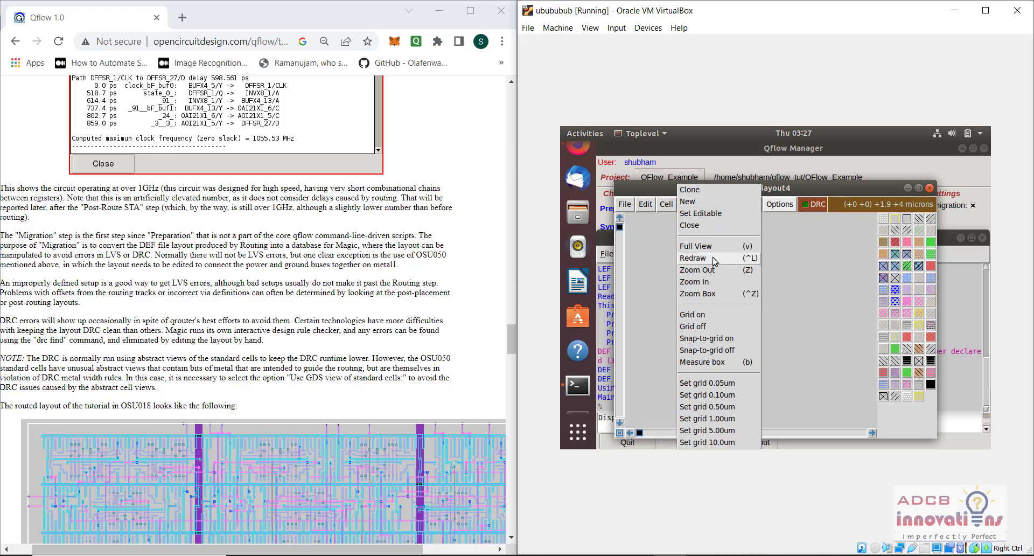
left_click(712, 247)
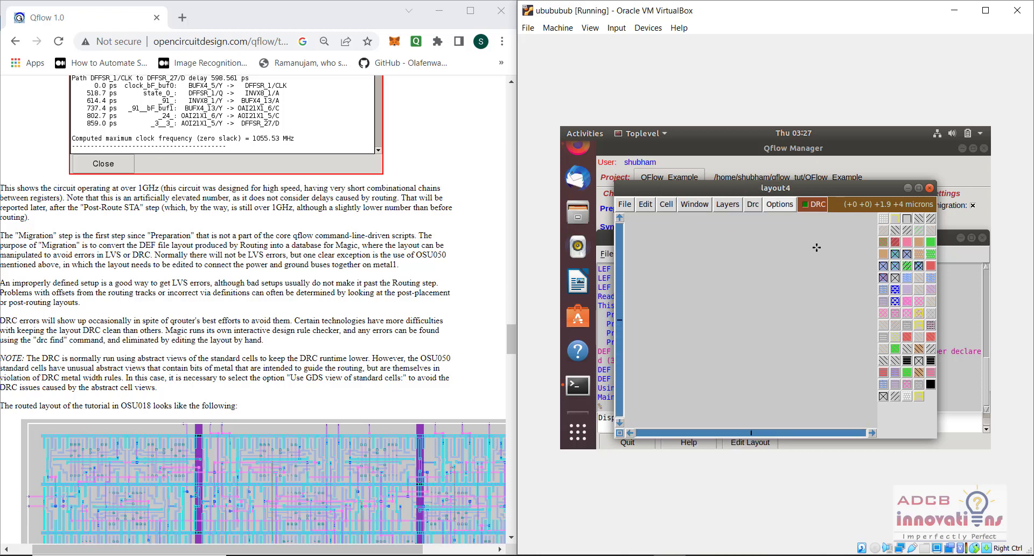
left_click(931, 188)
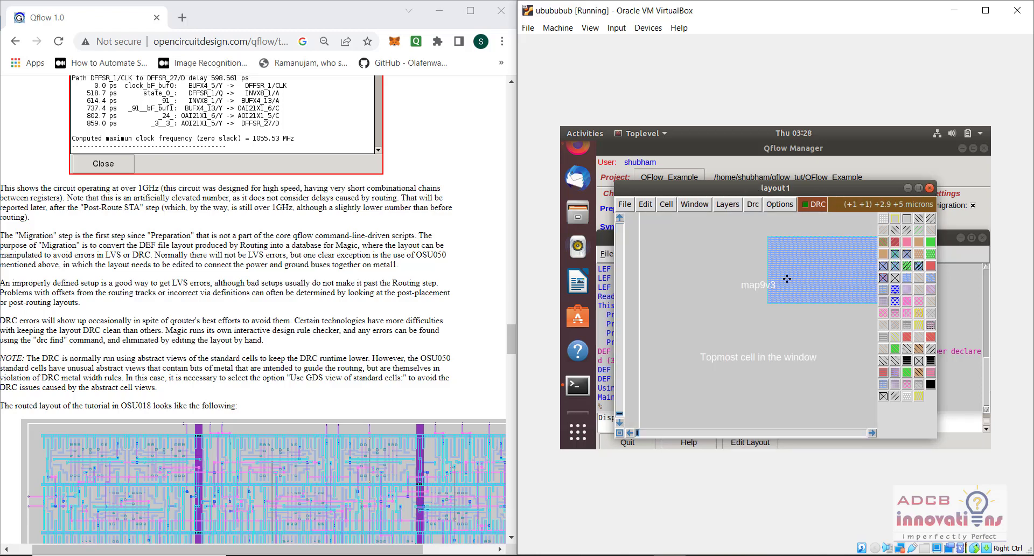
Step: Close the routed map9v3 layout and exit Magic, discarding the modified cells
left_click(930, 188)
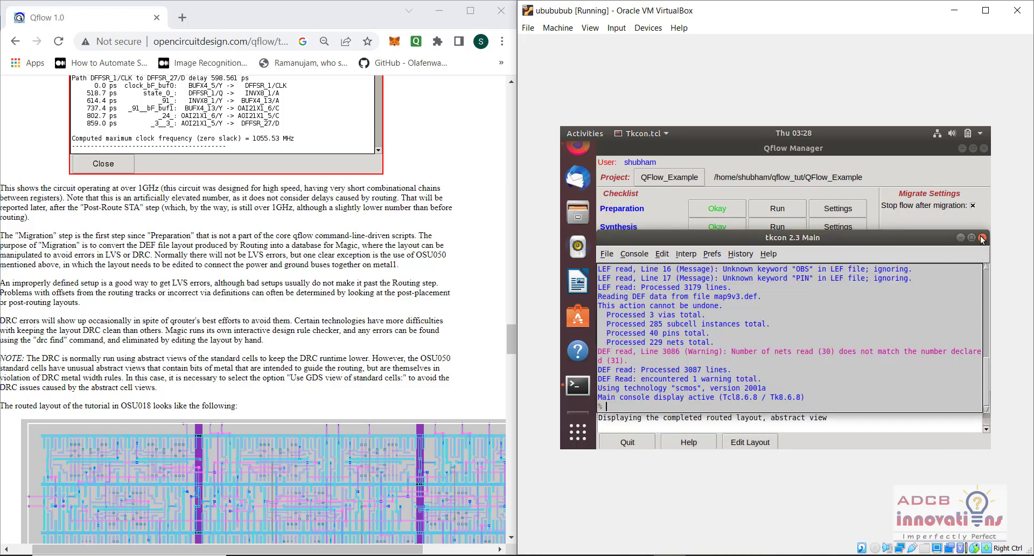
left_click(983, 238)
left_click(797, 334)
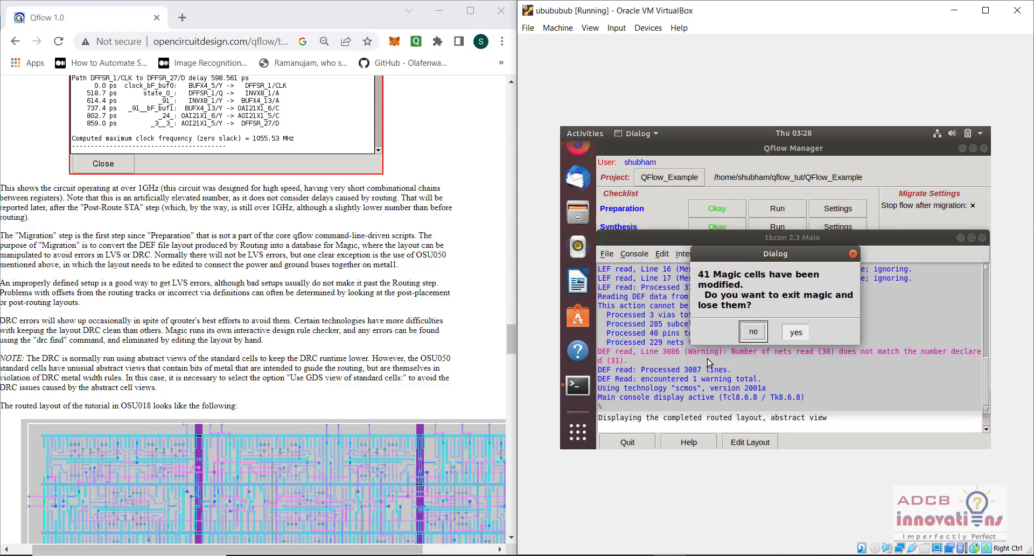
Step: Reopen the routed map9v3 layout and try its full view again, closing the extra blank layout window
left_click(759, 442)
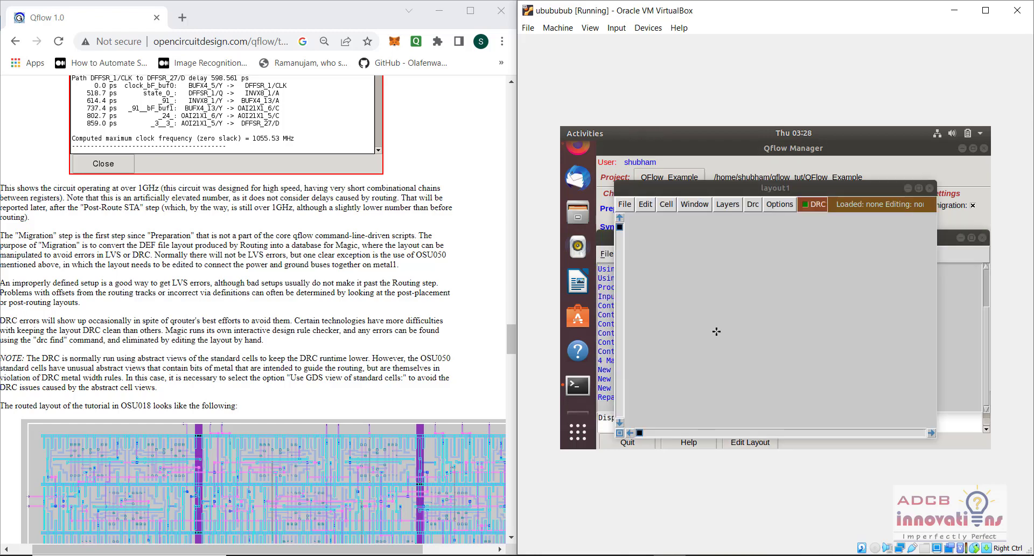
left_click(696, 206)
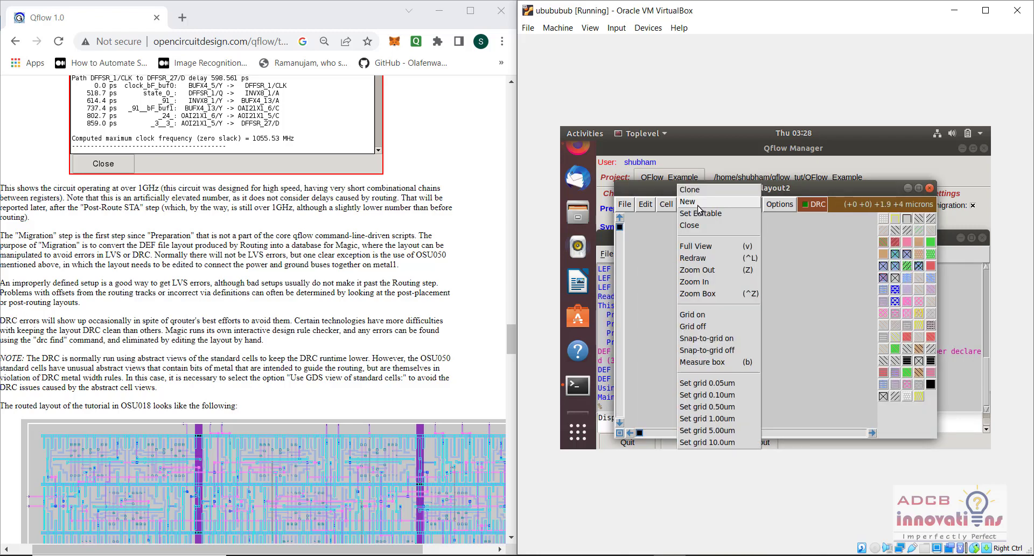
left_click(707, 248)
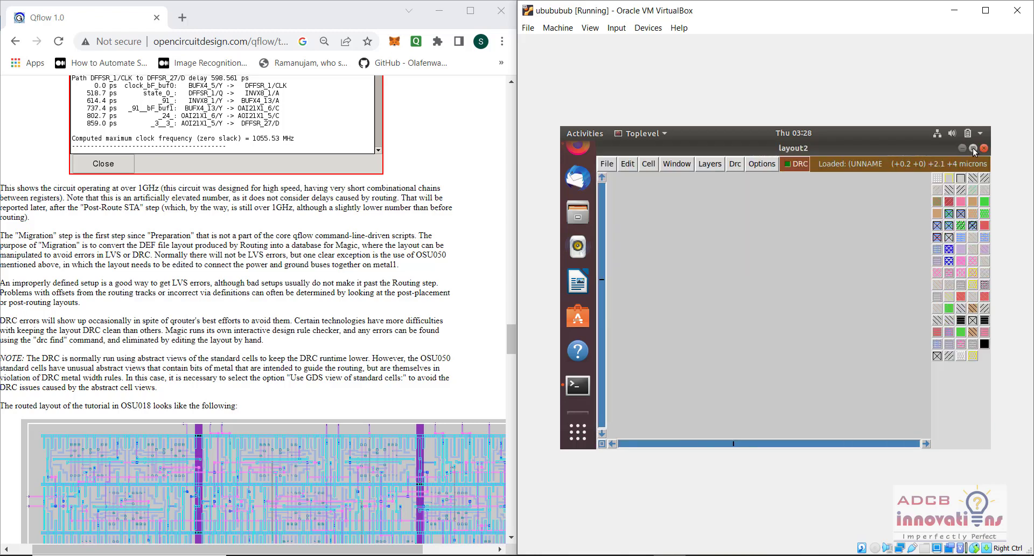
right_click(929, 187)
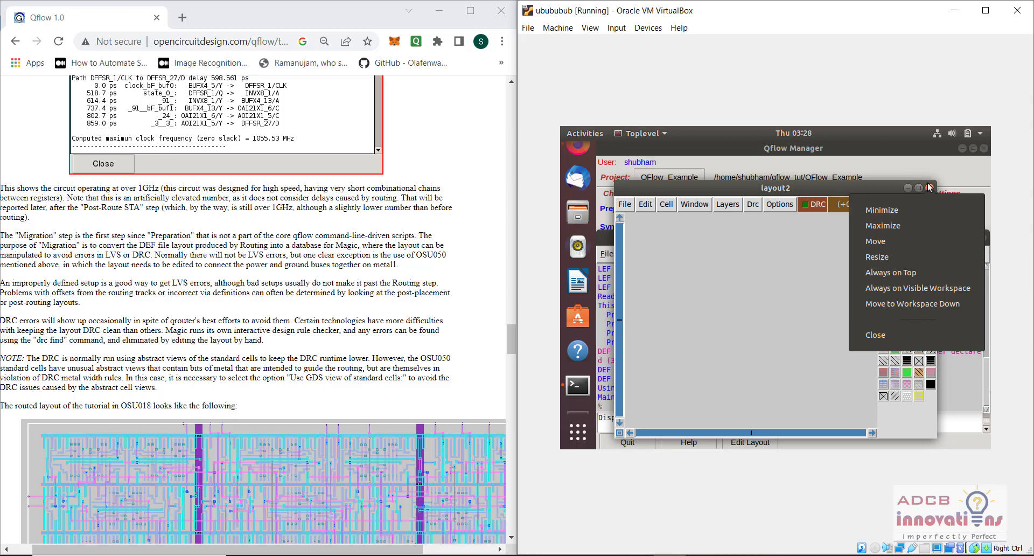
left_click(931, 190)
left_click(931, 191)
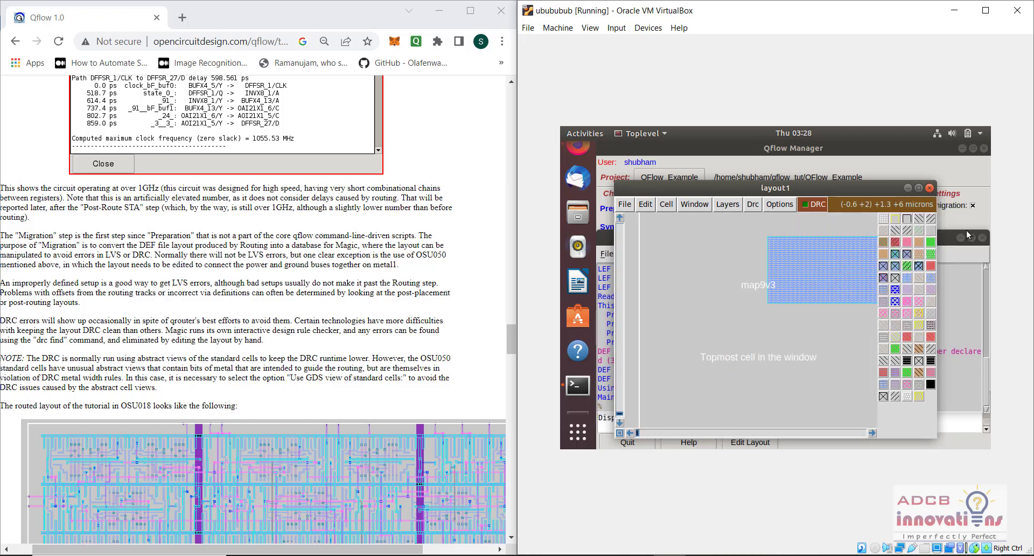
Step: Close the reopened routed layout and exit Magic without keeping the modified cells
left_click(929, 188)
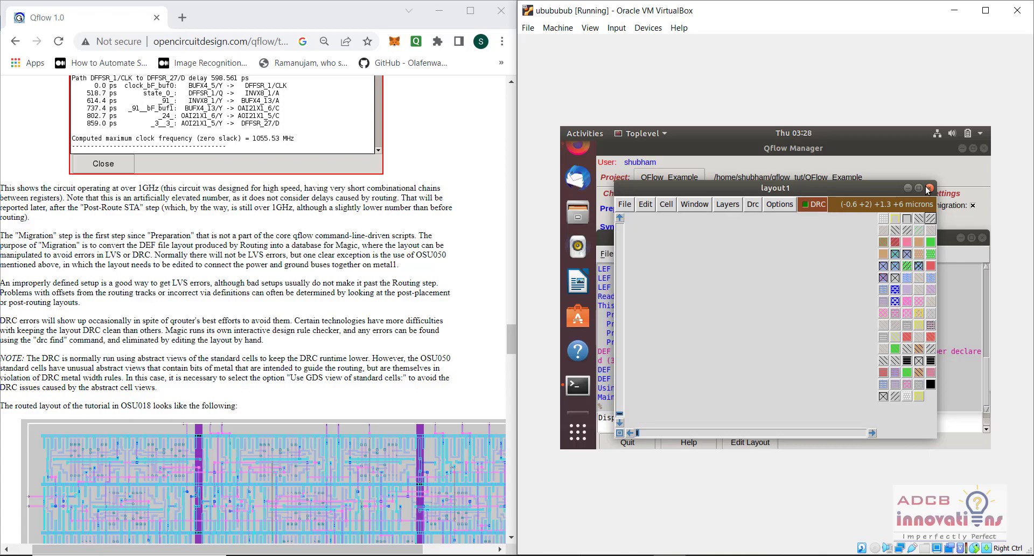
left_click(983, 241)
left_click(792, 333)
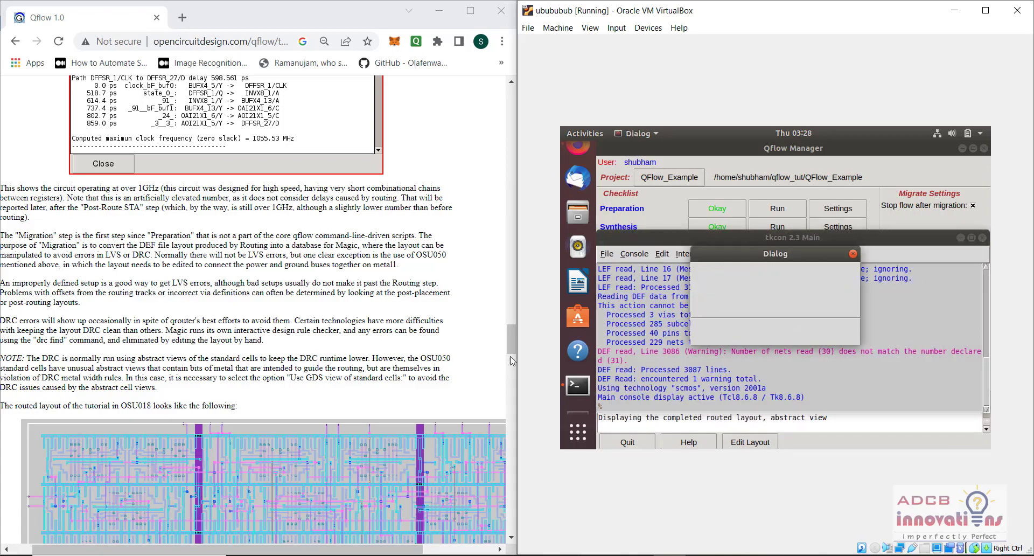
Step: Review the Post-Route STA log from the path delays to the hold results, and close the report
left_click_drag(509, 356, 506, 391)
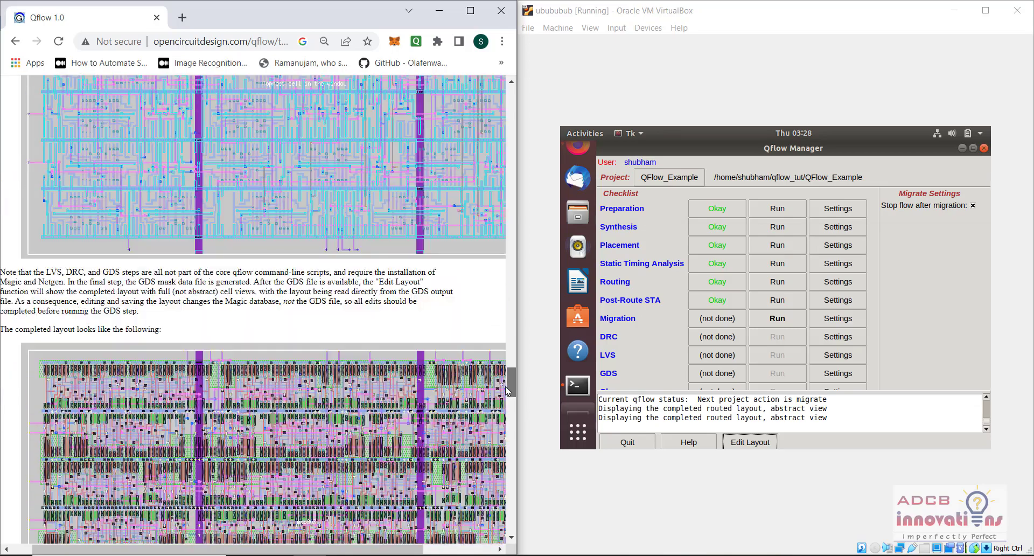
left_click(718, 303)
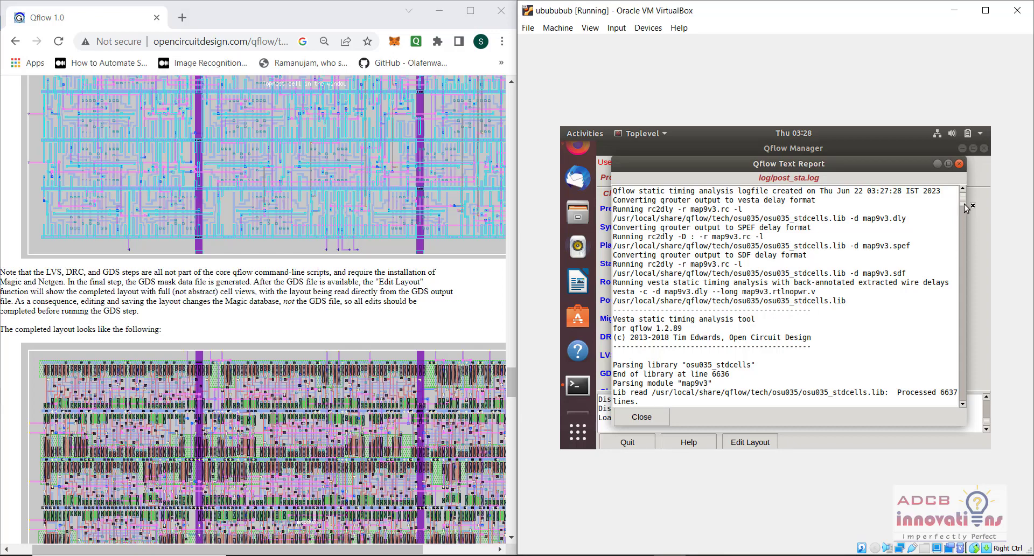
left_click(963, 264)
left_click(962, 296)
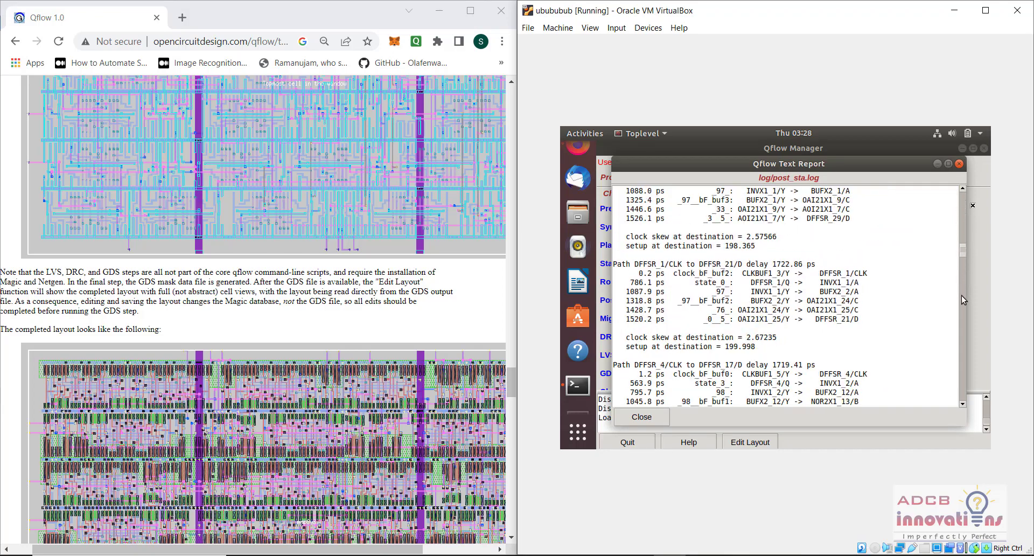
scroll(962, 295, "down", 15)
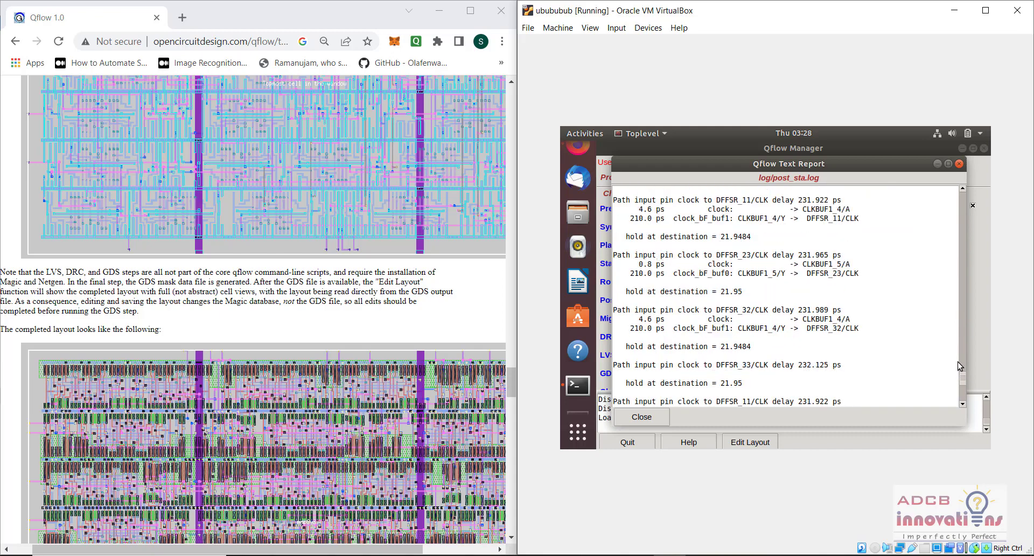
left_click(959, 165)
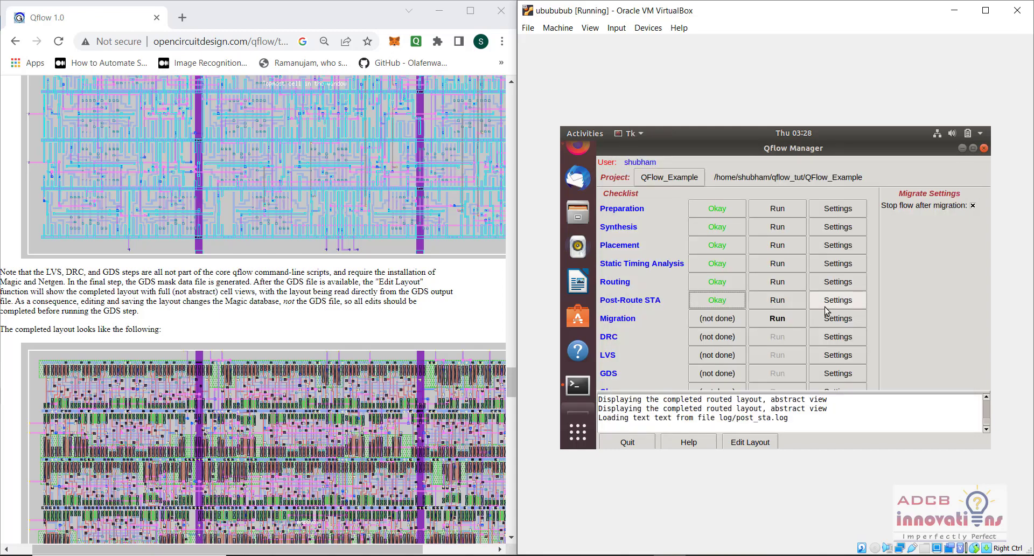
Step: Run the remaining flow stages in order: Migration, DRC, LVS, GDS and Cleanup
left_click(774, 319)
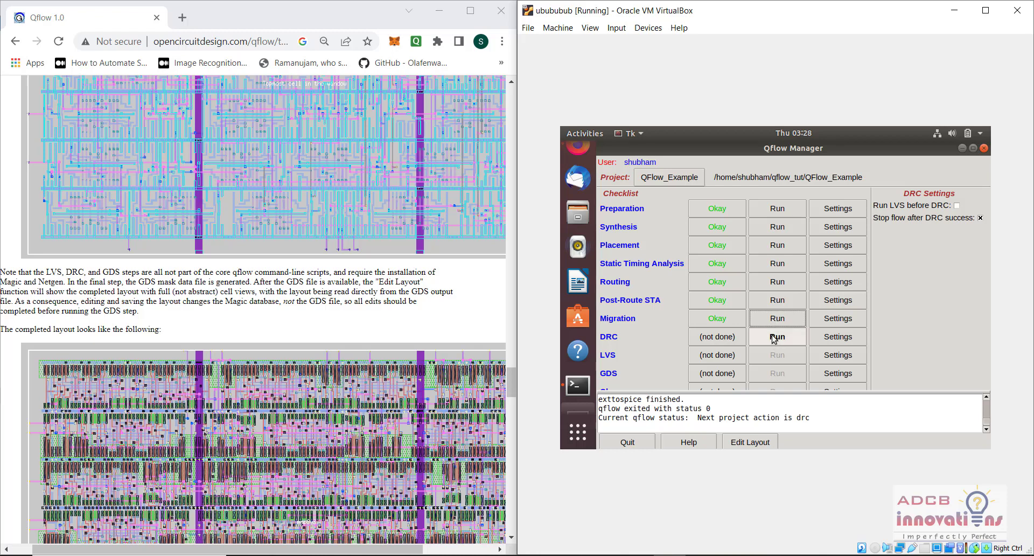
left_click(774, 337)
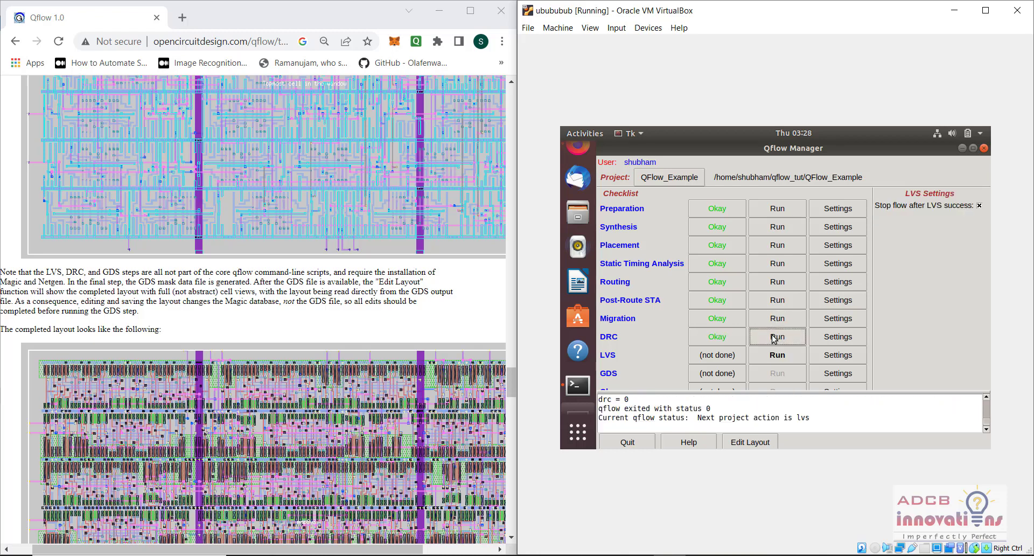
left_click(780, 360)
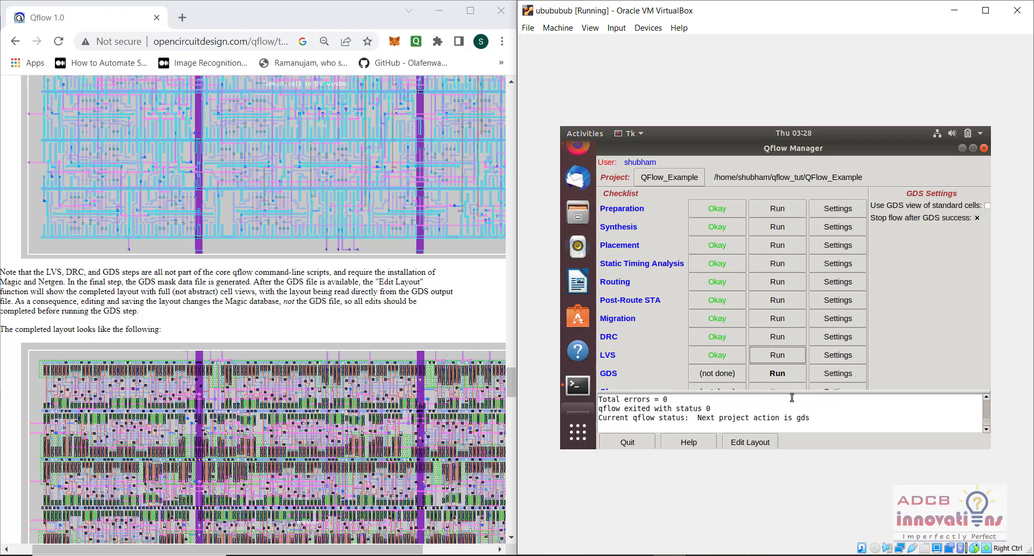
left_click(776, 373)
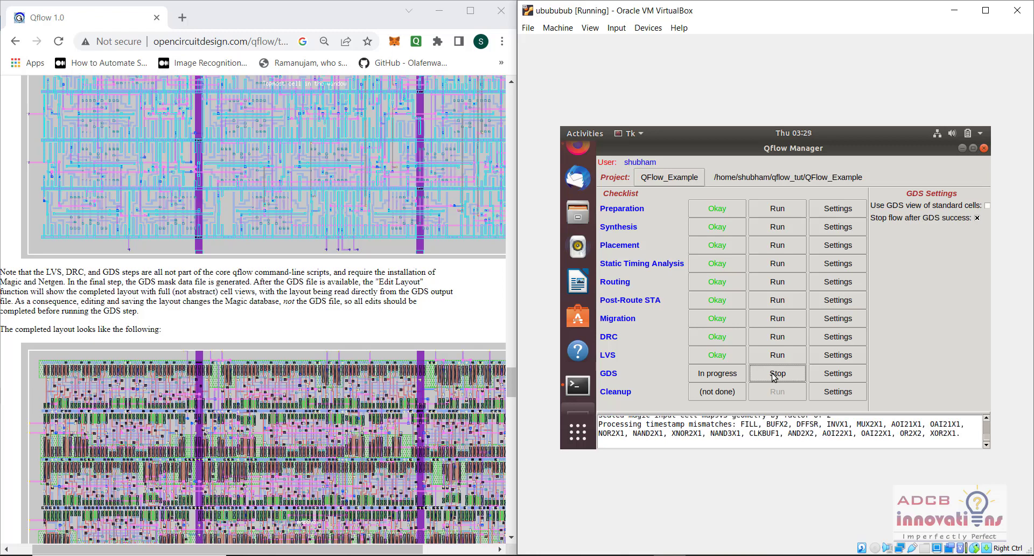
left_click(778, 394)
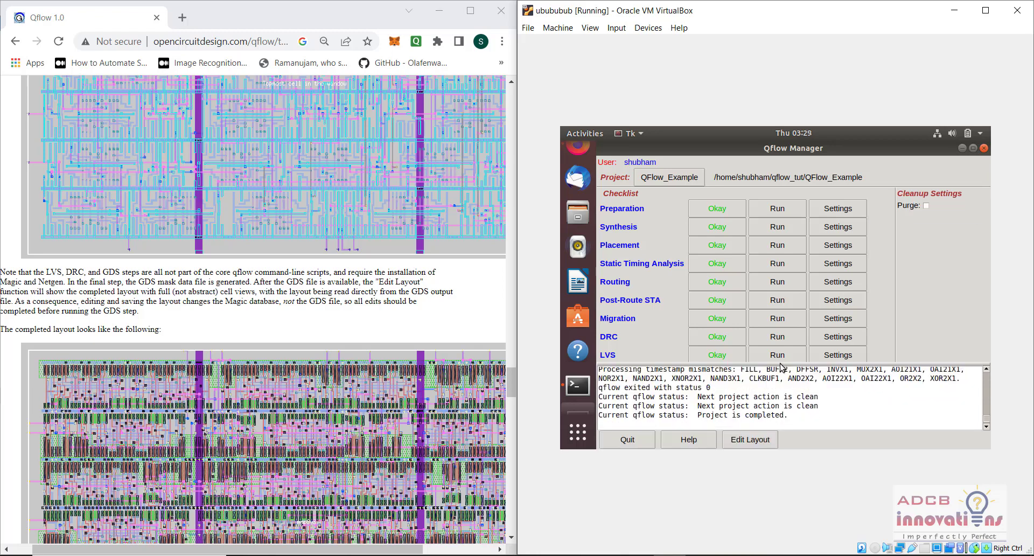
Step: Open the completed map9v3 layout in a maximized window and show its full view beside the tutorial's completed layout figure
left_click(760, 441)
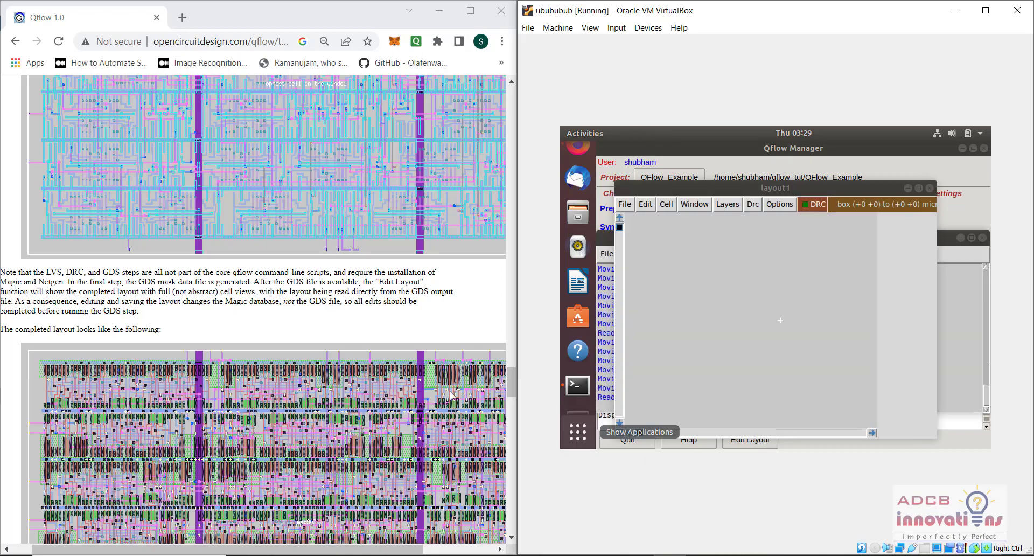
left_click_drag(510, 383, 509, 396)
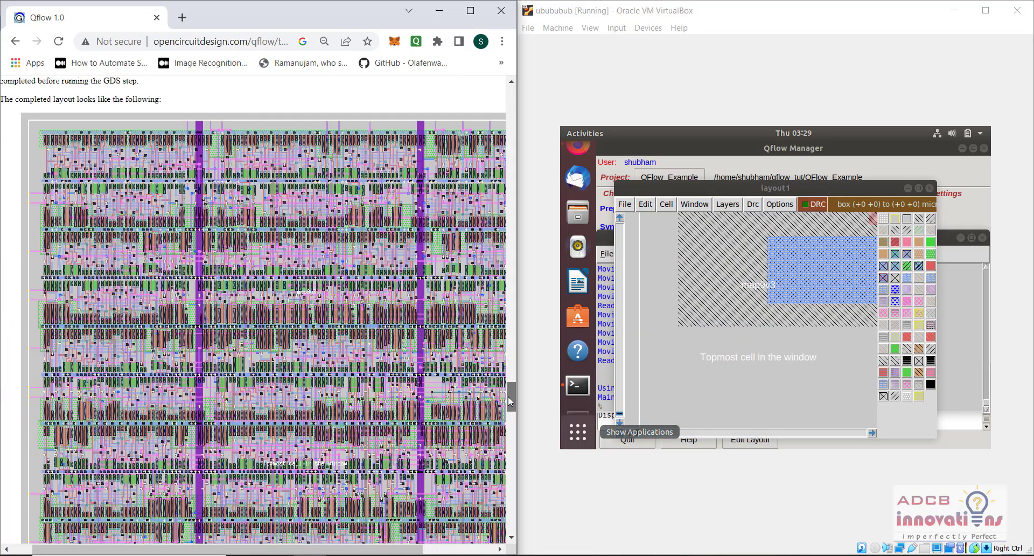
double_click(726, 189)
left_click(676, 164)
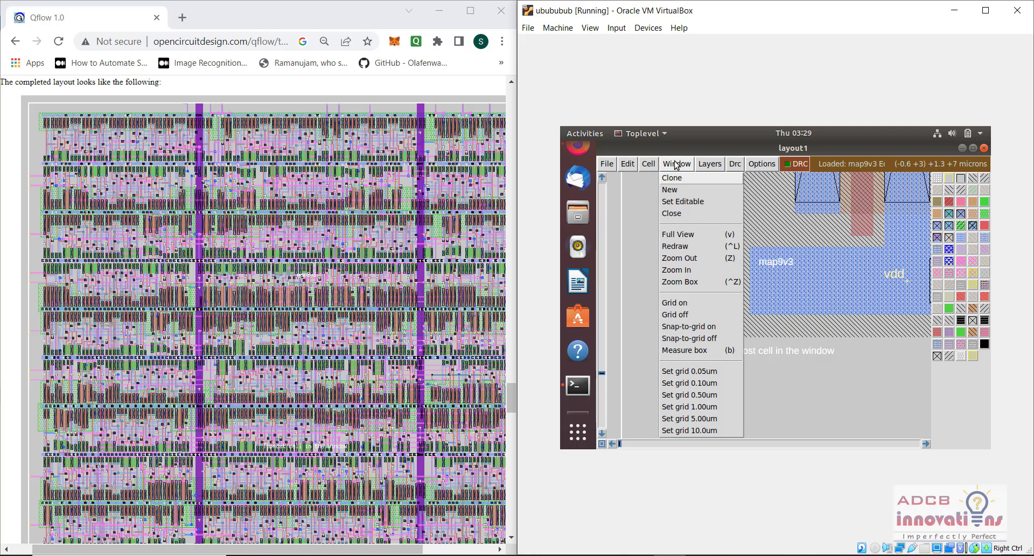
left_click(696, 235)
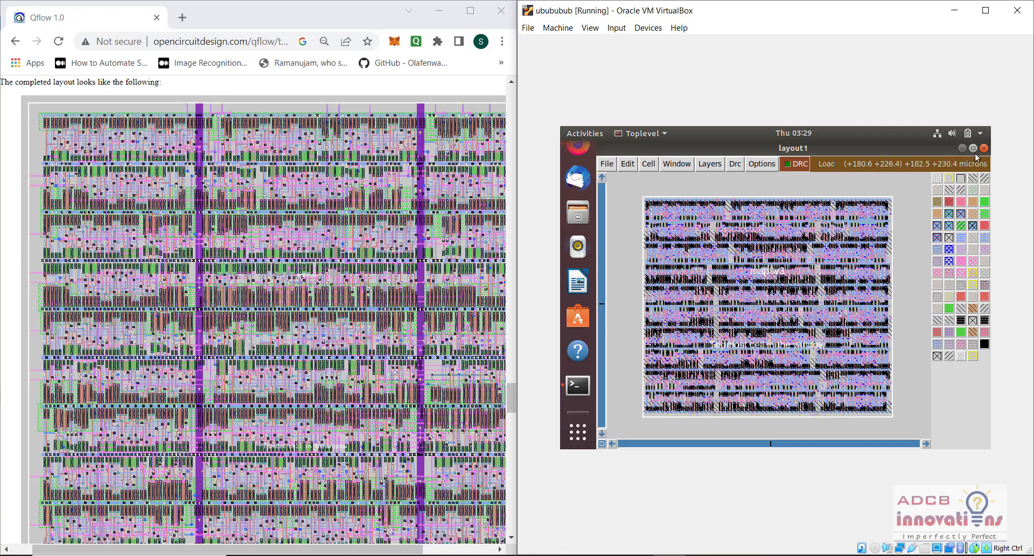
Step: Examine the completed layout's cells and metal routing at successively closer zooms, and return to the full view
left_click(676, 164)
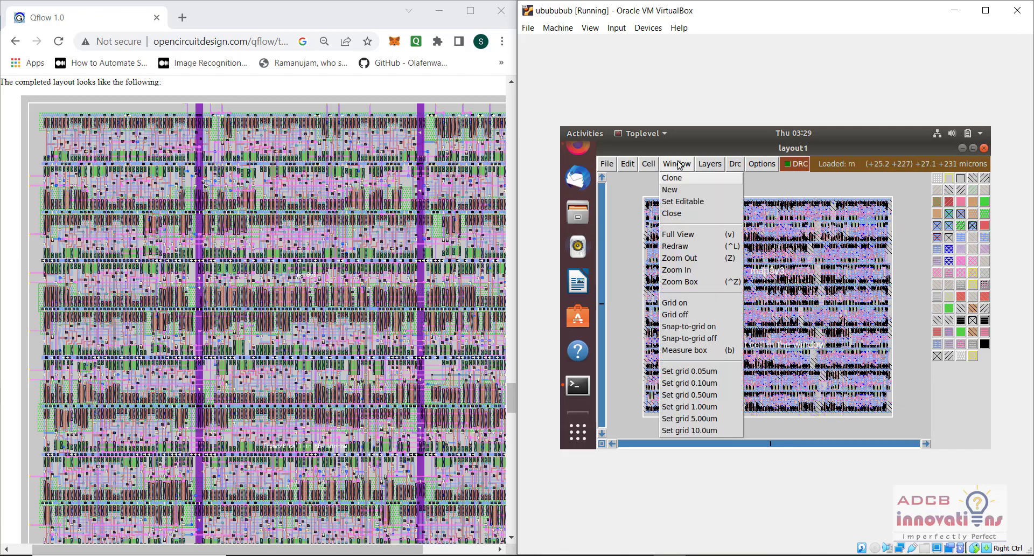
left_click(697, 271)
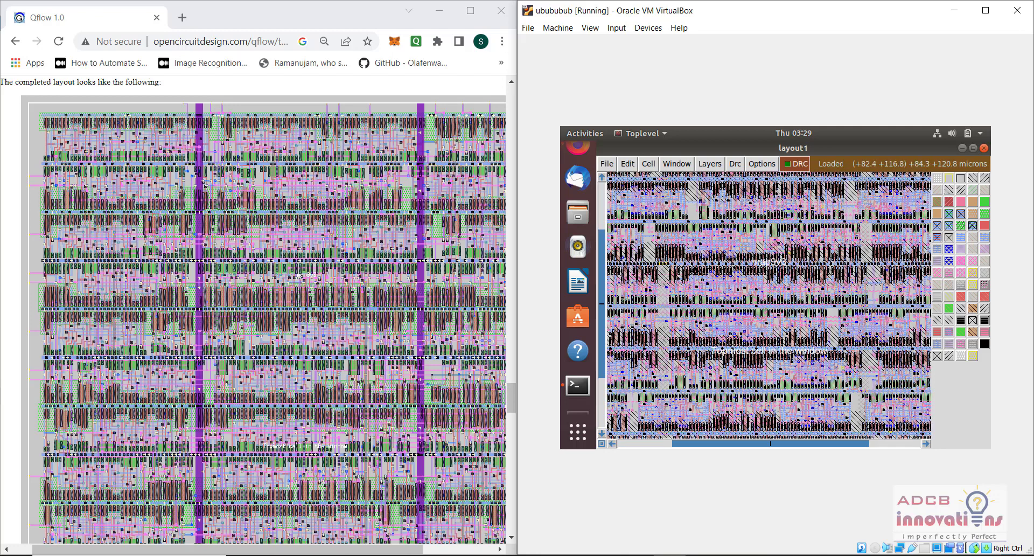
left_click(677, 164)
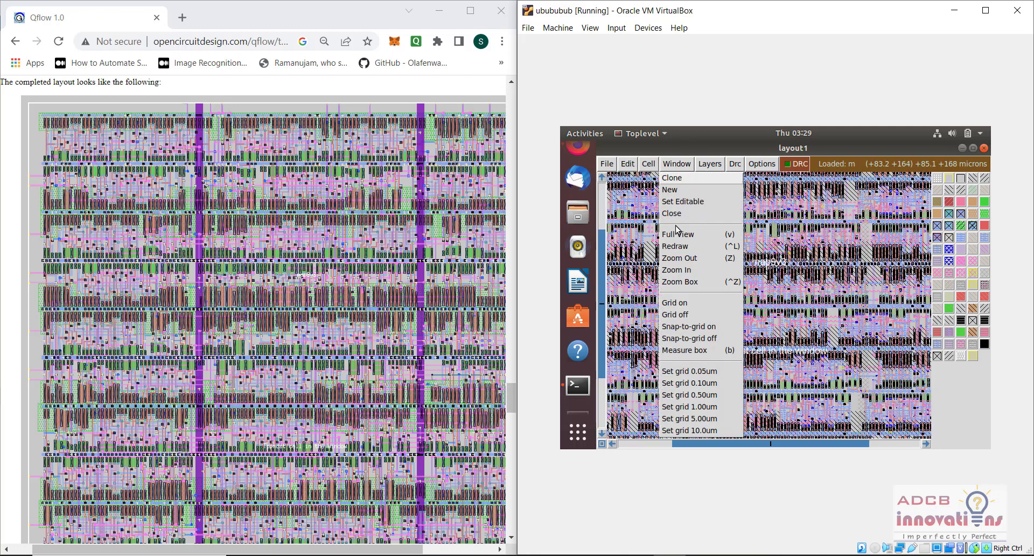
left_click(683, 271)
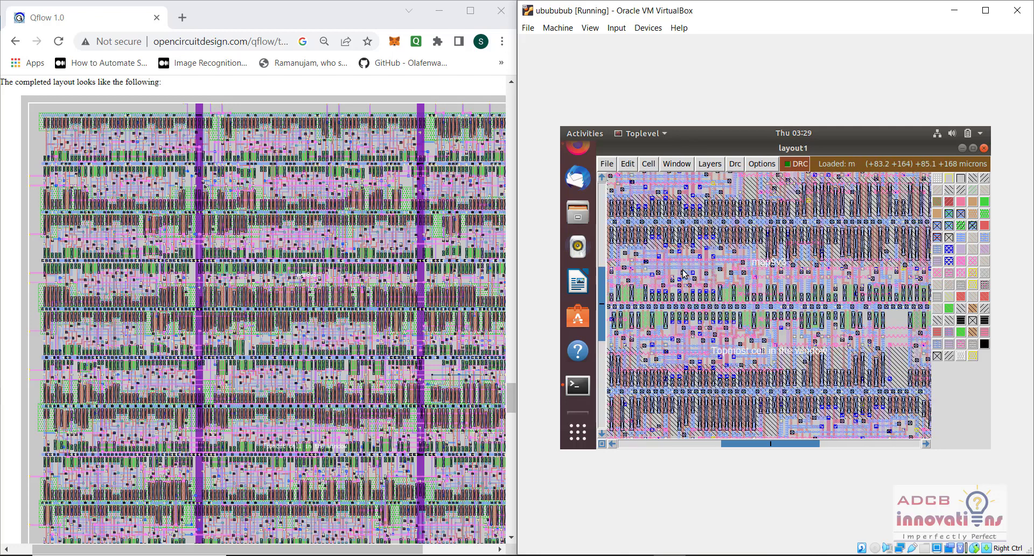
left_click(692, 166)
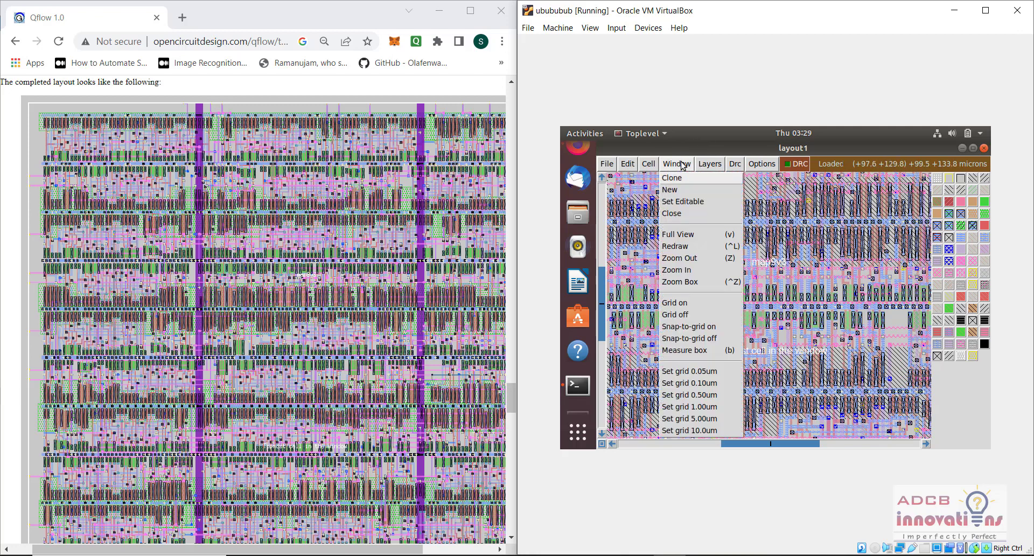
left_click(693, 270)
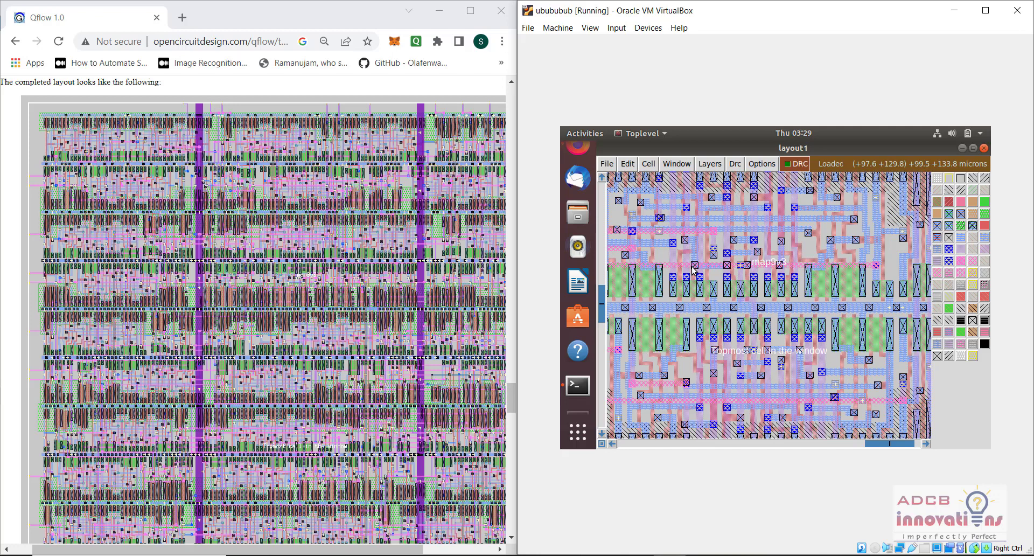
key("z")
key("z")
key("z")
key("z")
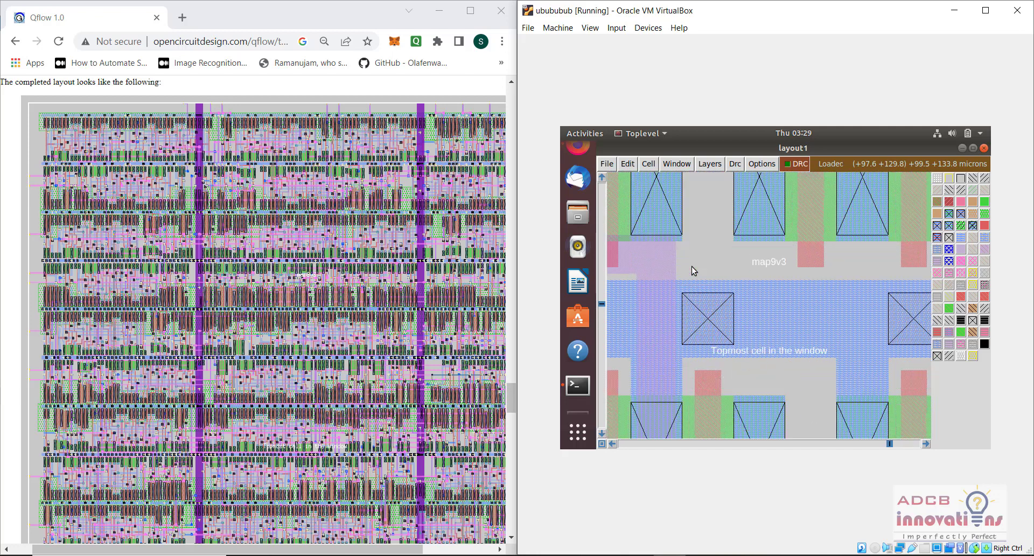
key("v")
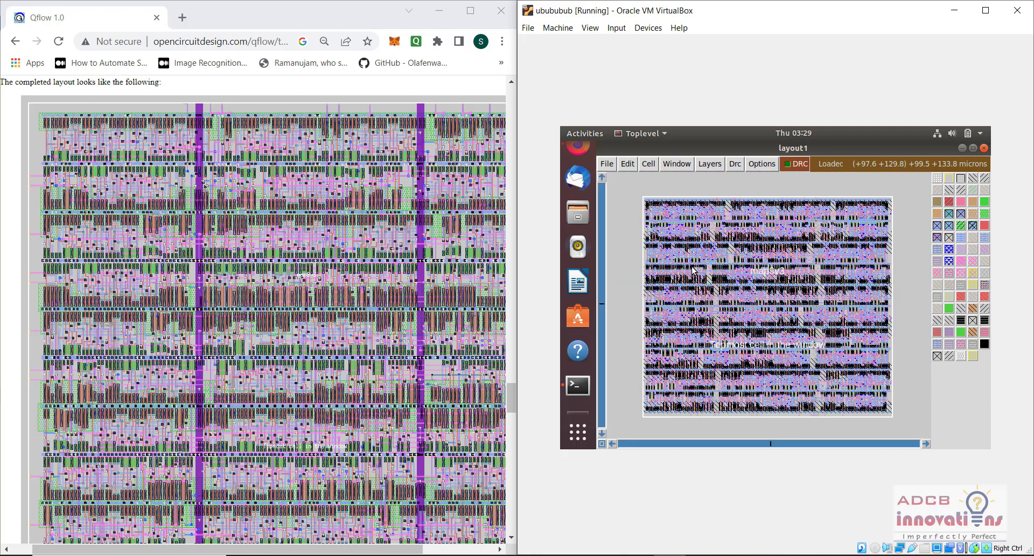
Step: Return to the introduction of the Qflow GUI tutorial, with the page's text fully in view from its left margin
left_click_drag(511, 406, 512, 105)
key("ctrl+a")
left_click(464, 451)
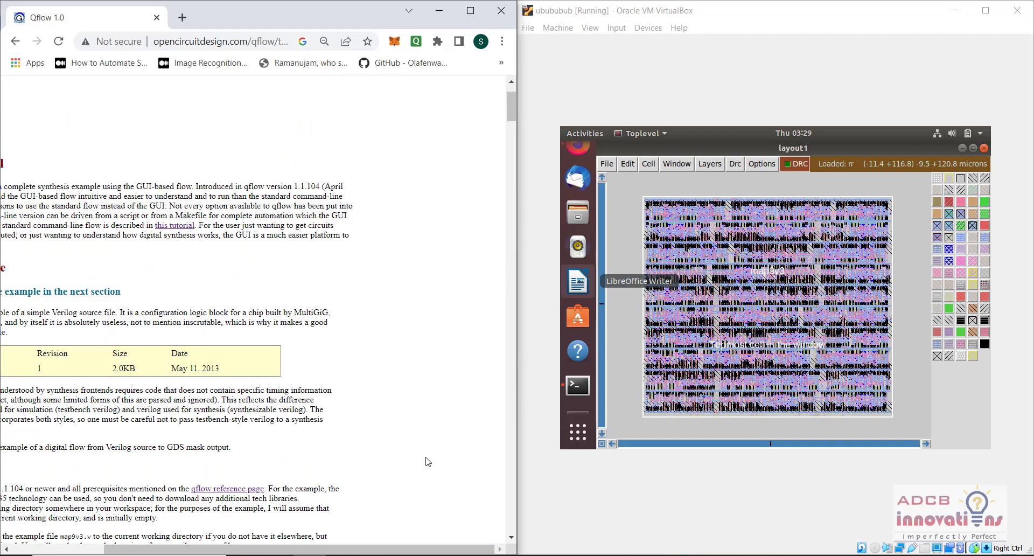
left_click_drag(405, 550, 265, 545)
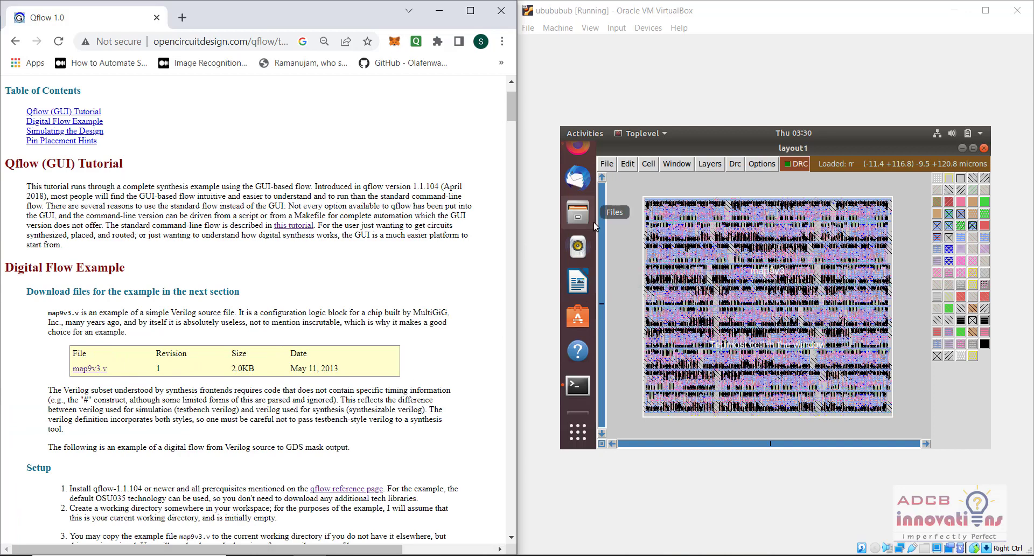
Step: Minimize the completed layout window and the tkcon console to bring back Qflow Manager
left_click(961, 149)
left_click(962, 149)
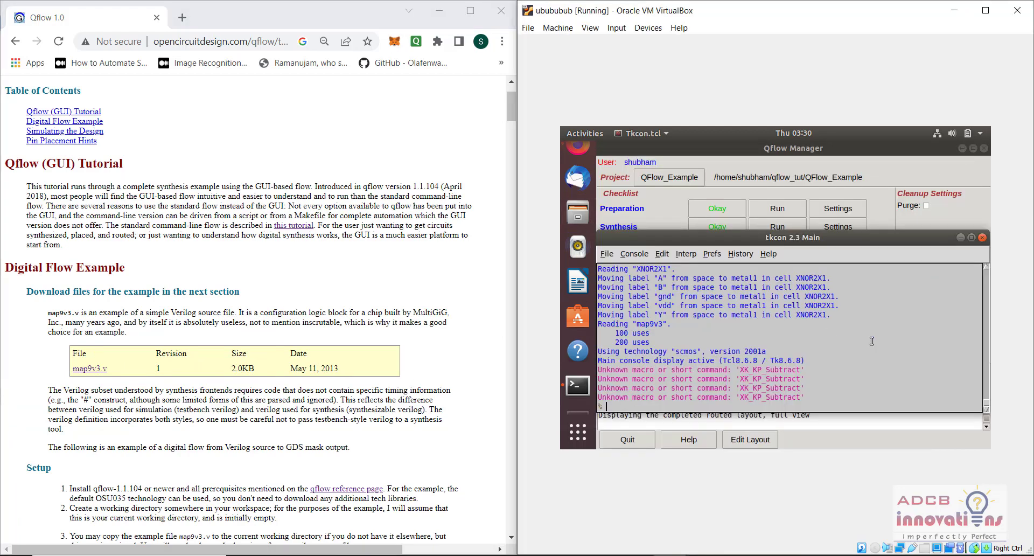
left_click(958, 237)
Step: View the Post-Route STA, DRC and Routing stage settings, and return to the title of the tutorial page
left_click(860, 305)
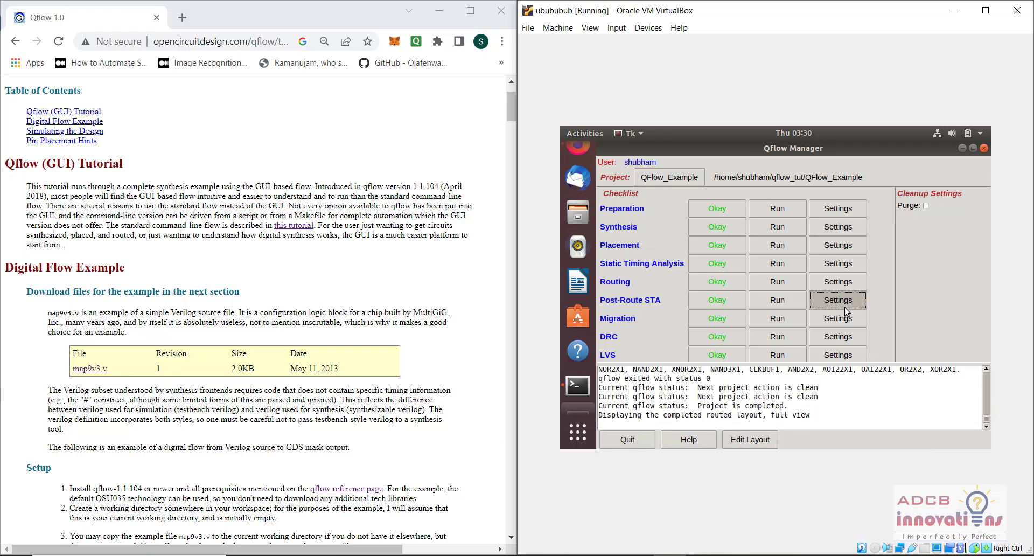
left_click(844, 335)
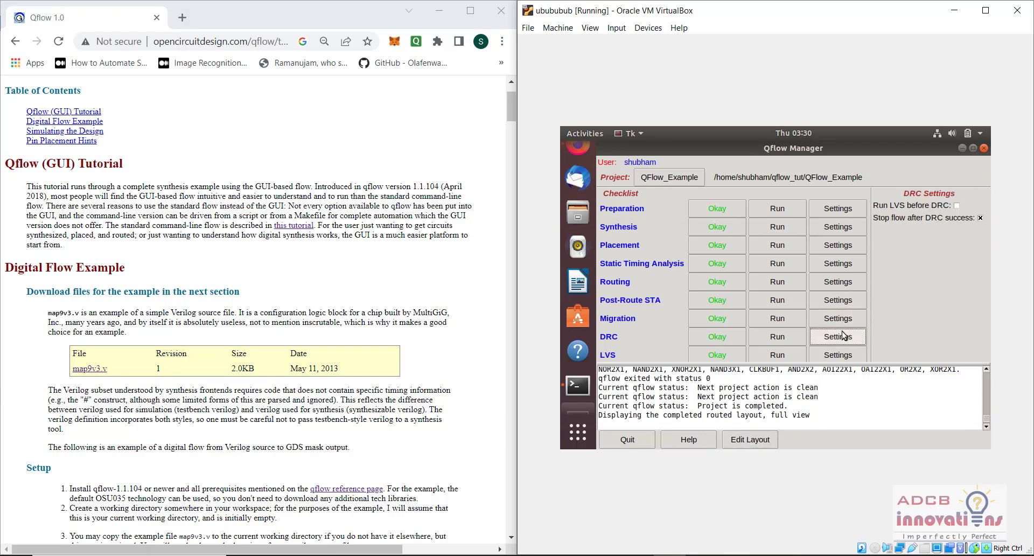
left_click(838, 274)
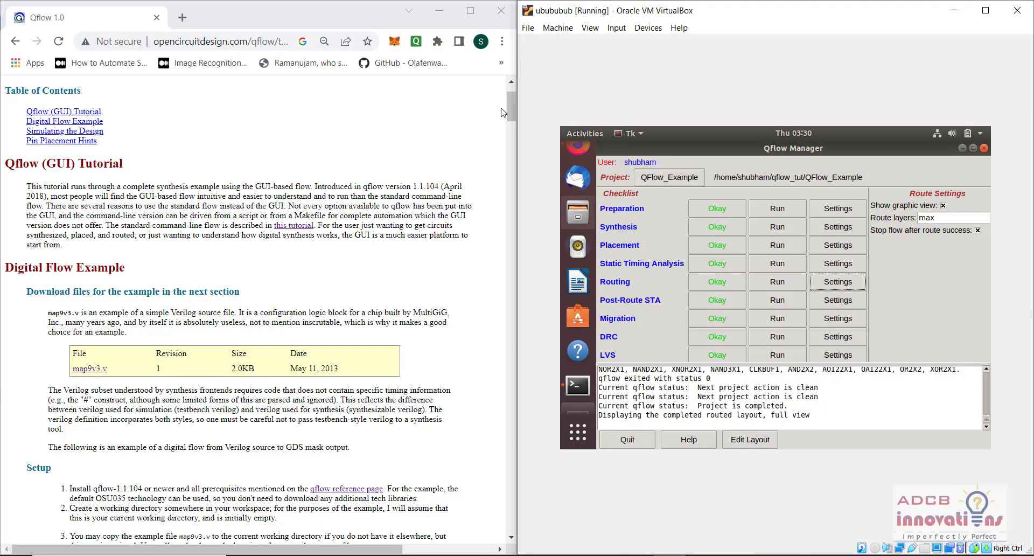
left_click_drag(508, 112, 515, 80)
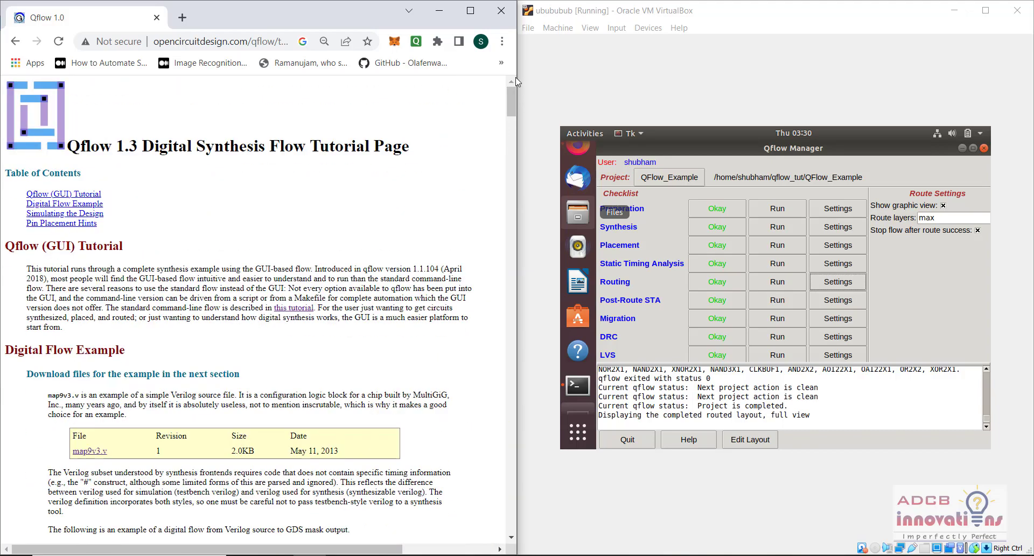